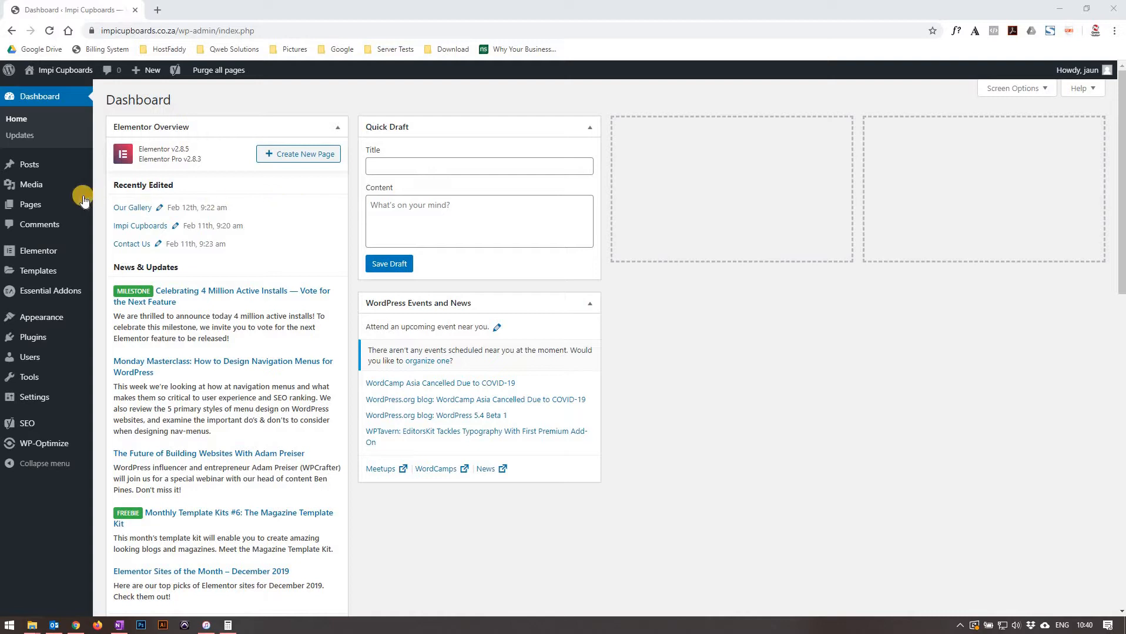
# Open the Contact Us page for editing with Elementor from the pages list.
pyautogui.moveTo(75, 207)
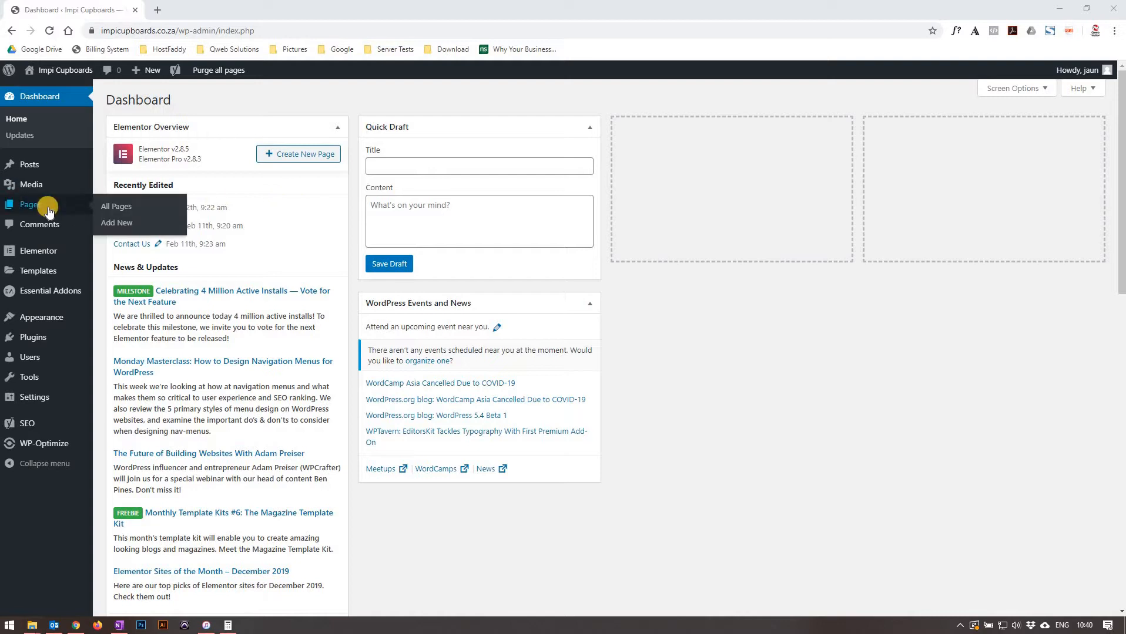
pyautogui.click(114, 213)
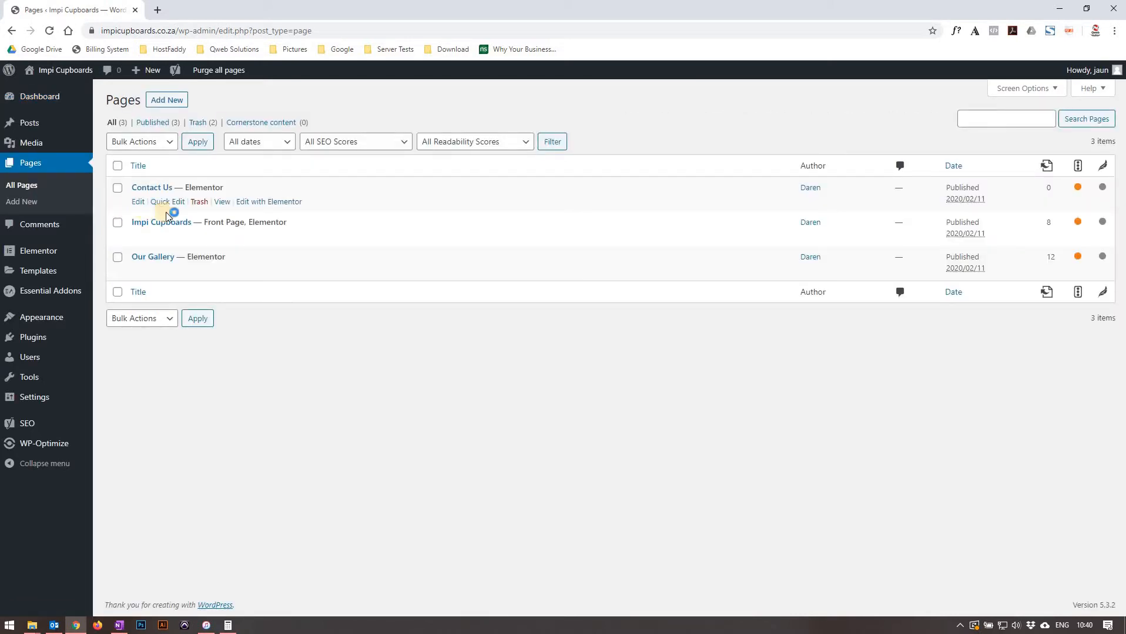
pyautogui.moveTo(198, 235)
pyautogui.click(257, 202)
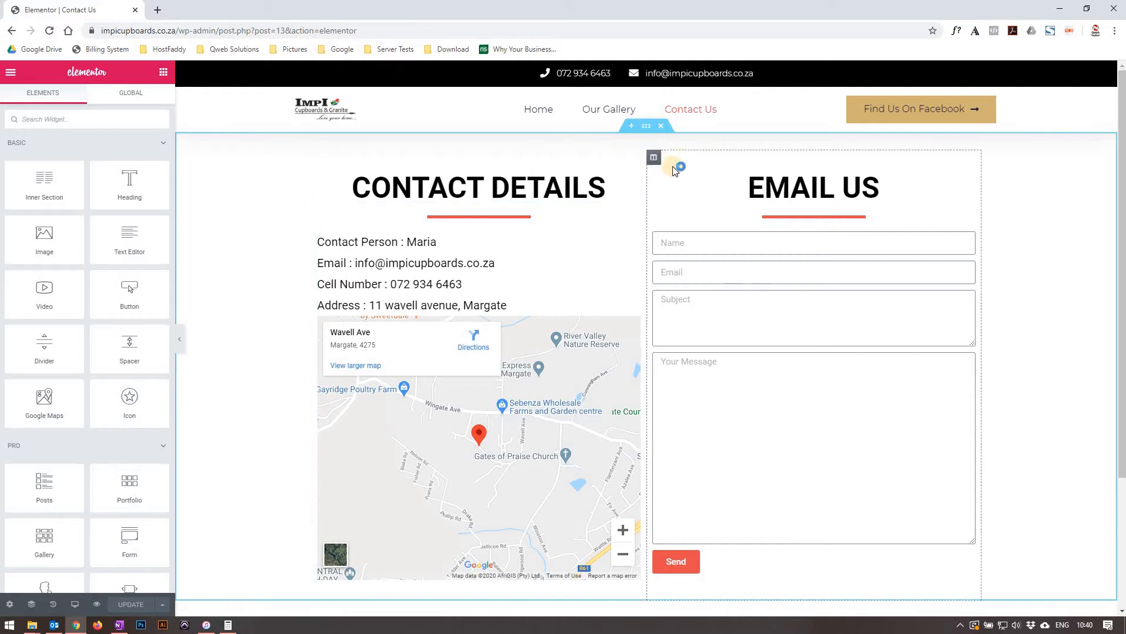
# Select the two-column section and browse its layout, structure, style and advanced settings.
pyautogui.click(650, 128)
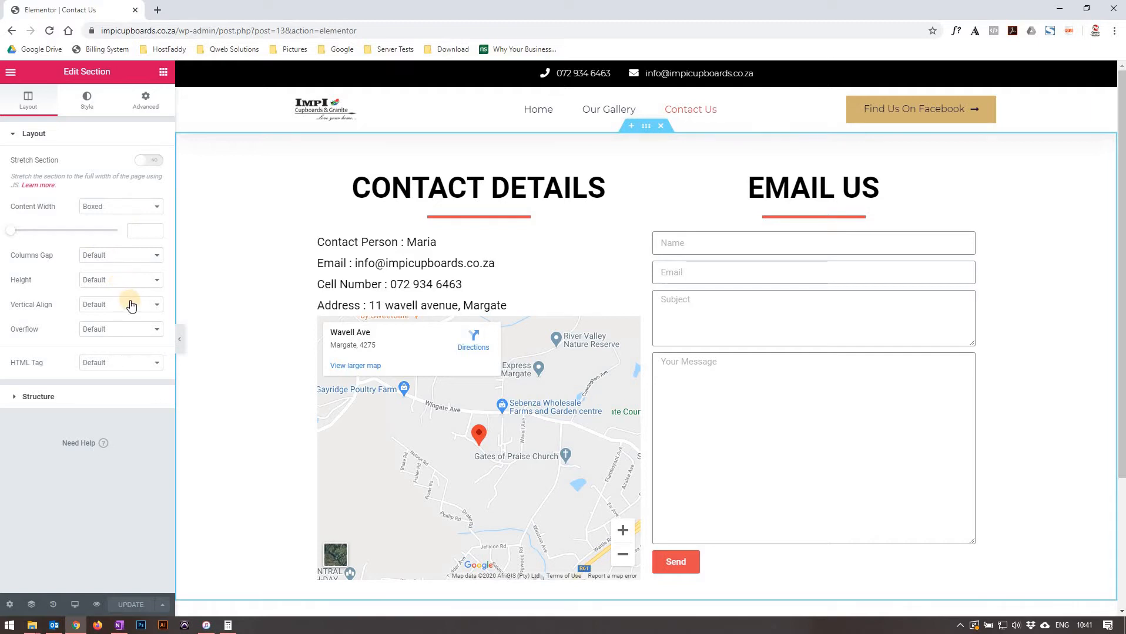
pyautogui.click(97, 396)
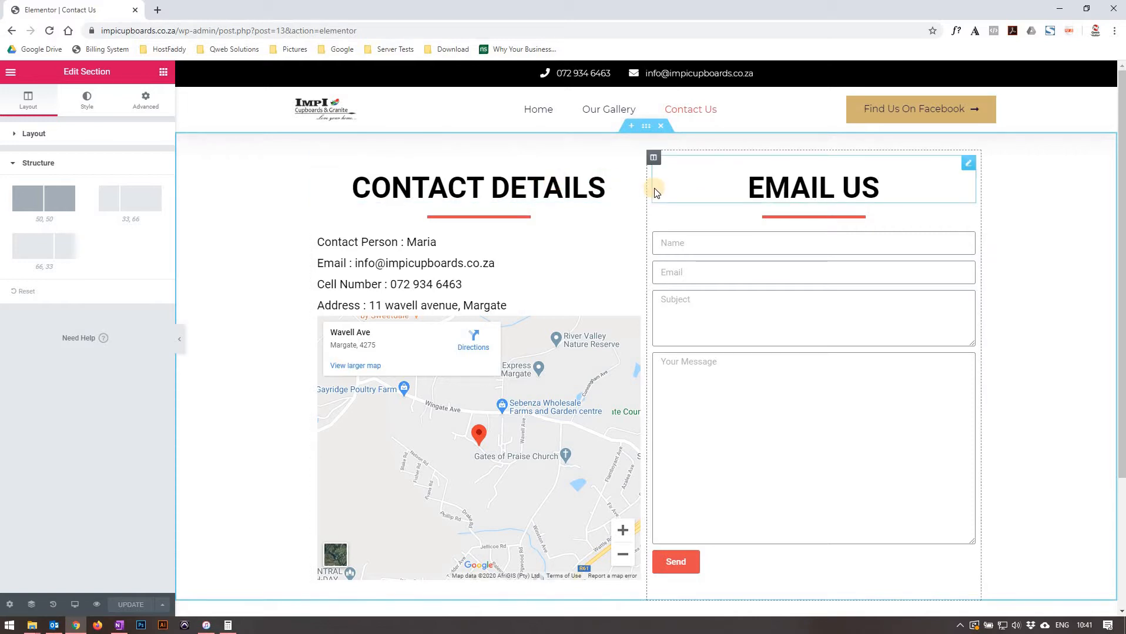
pyautogui.click(93, 104)
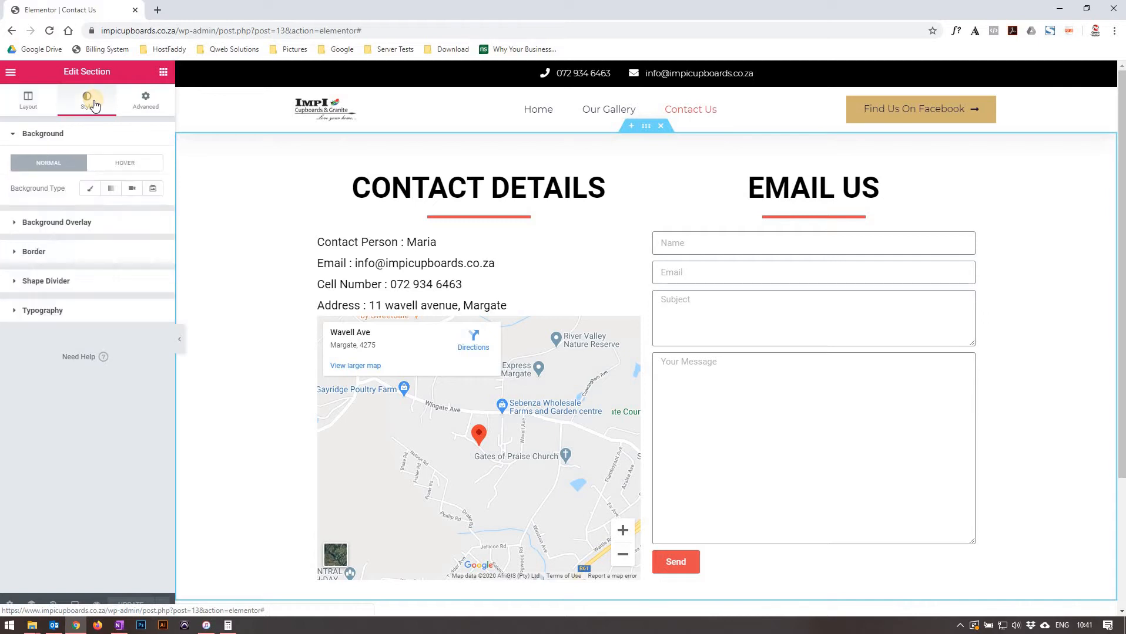
pyautogui.click(78, 223)
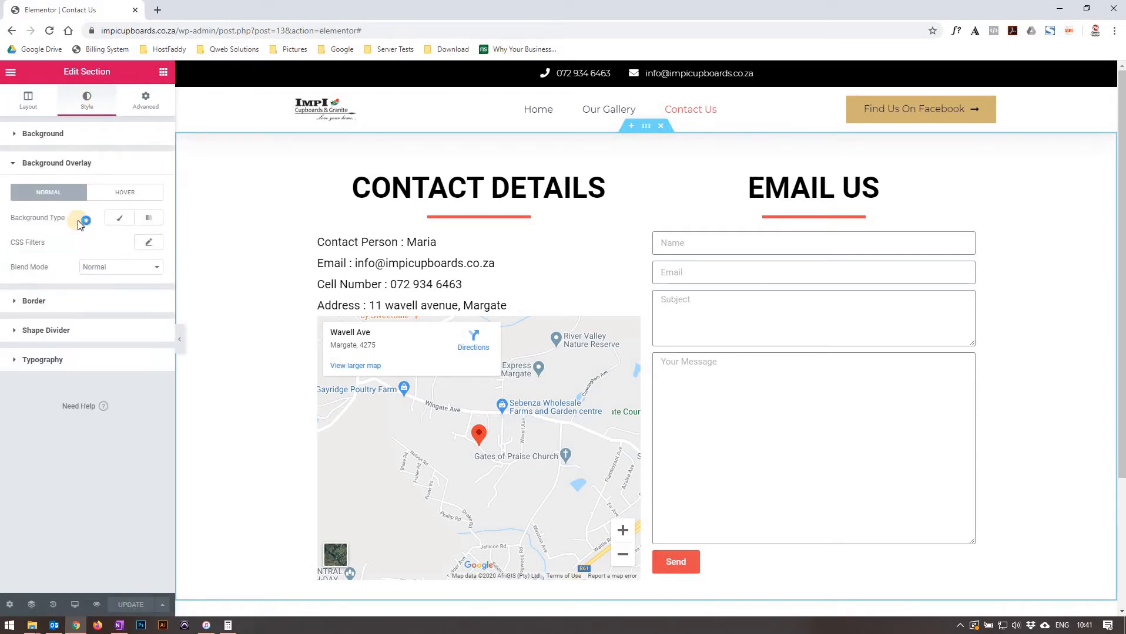
pyautogui.click(43, 303)
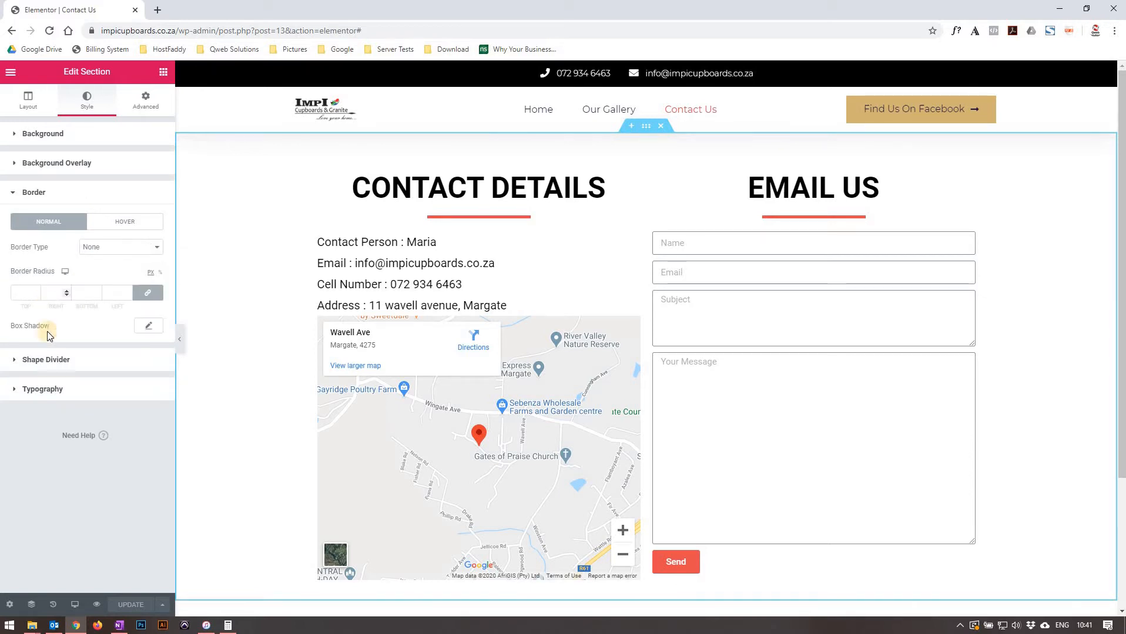
pyautogui.click(47, 361)
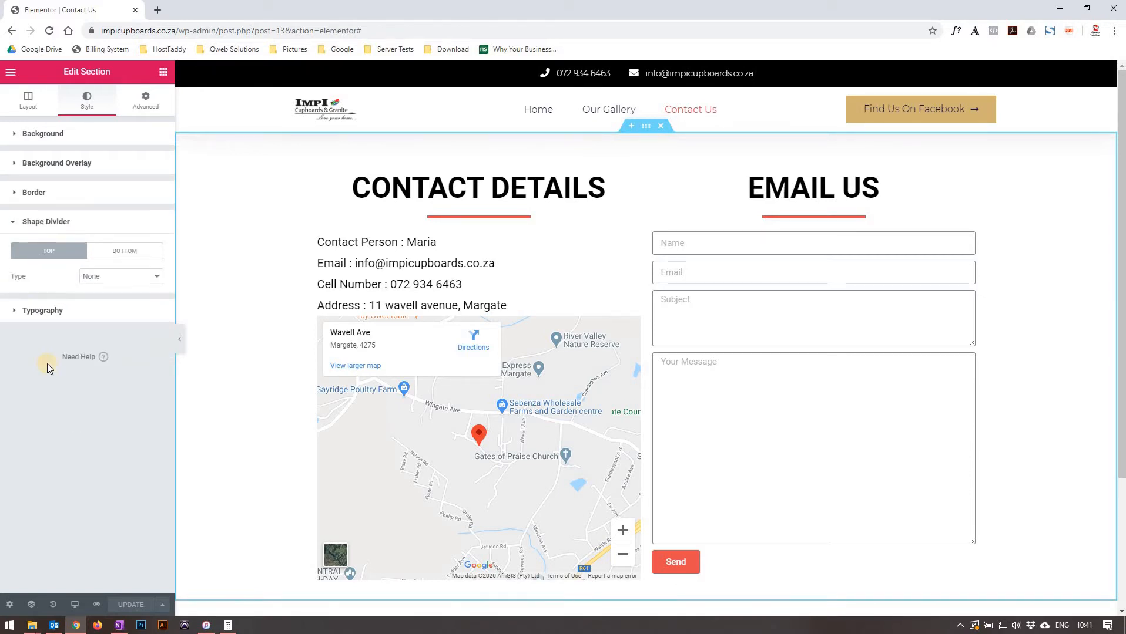
pyautogui.click(57, 314)
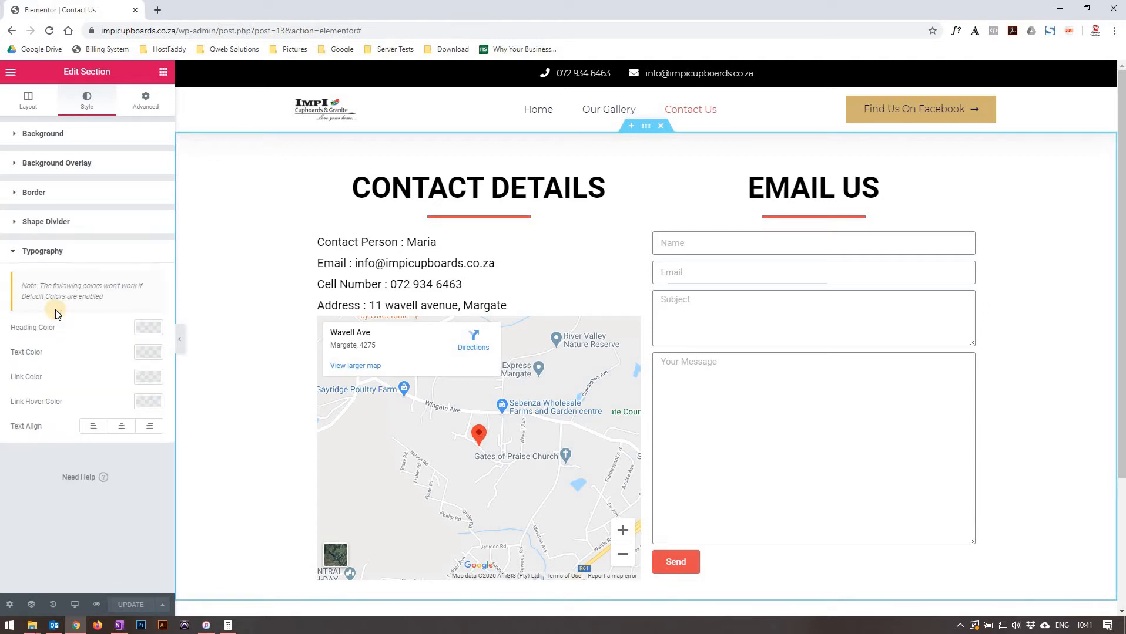
pyautogui.click(132, 100)
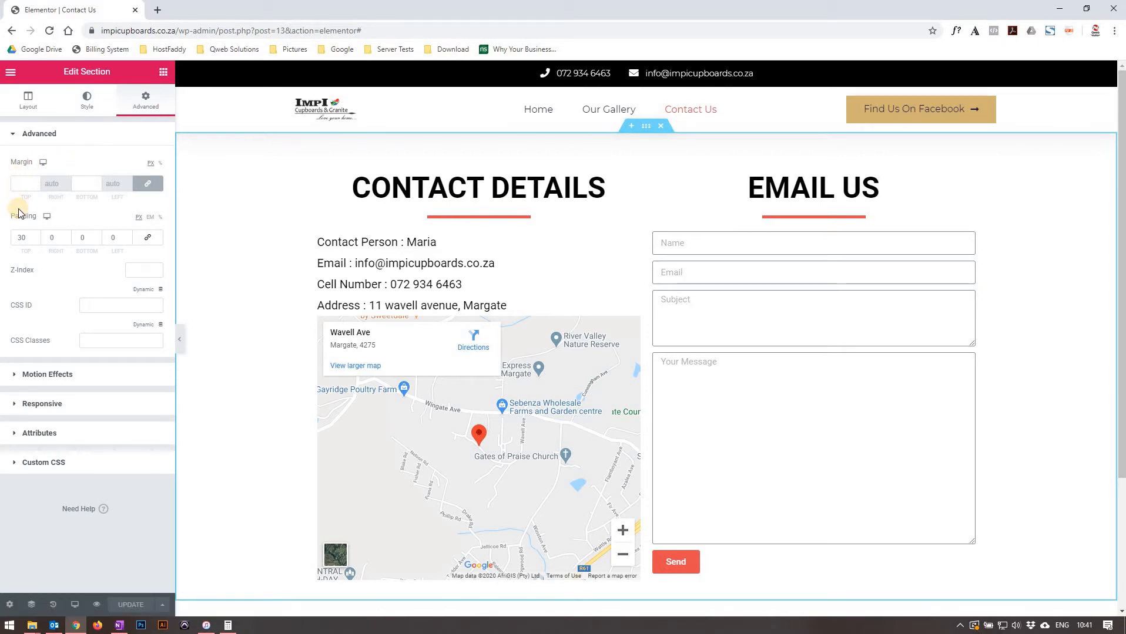
# Try a top padding of 0 on the section, then set it back to 30.
pyautogui.click(19, 237)
pyautogui.moveTo(19, 237); pyautogui.dragTo(7, 237)
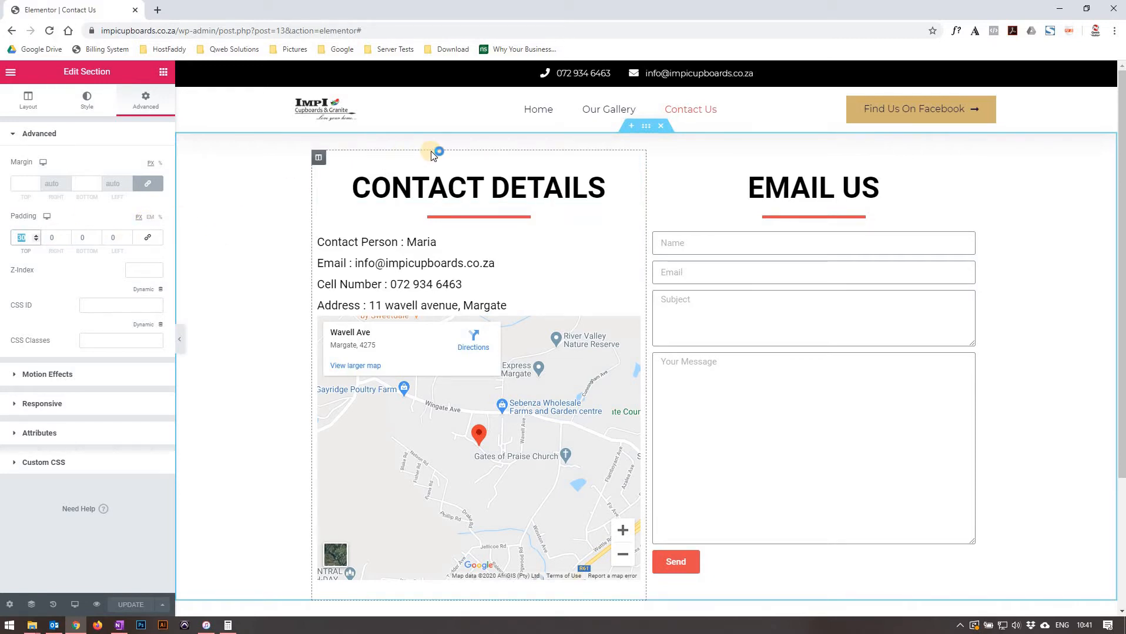
pyautogui.write('0')
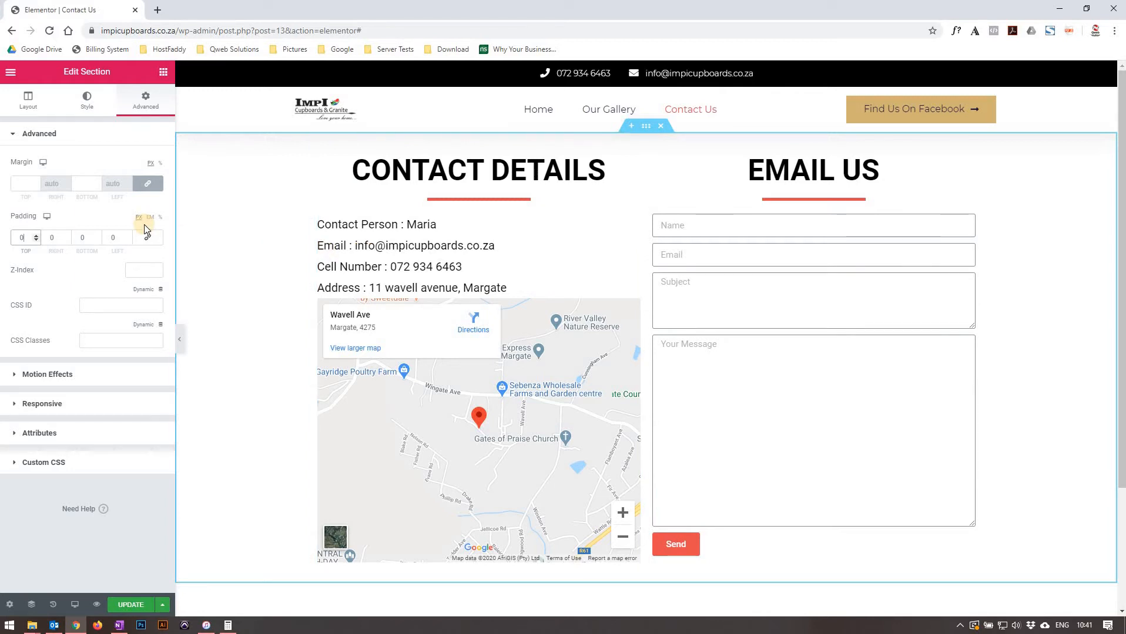
pyautogui.press('BackSpace')
pyautogui.write('30')
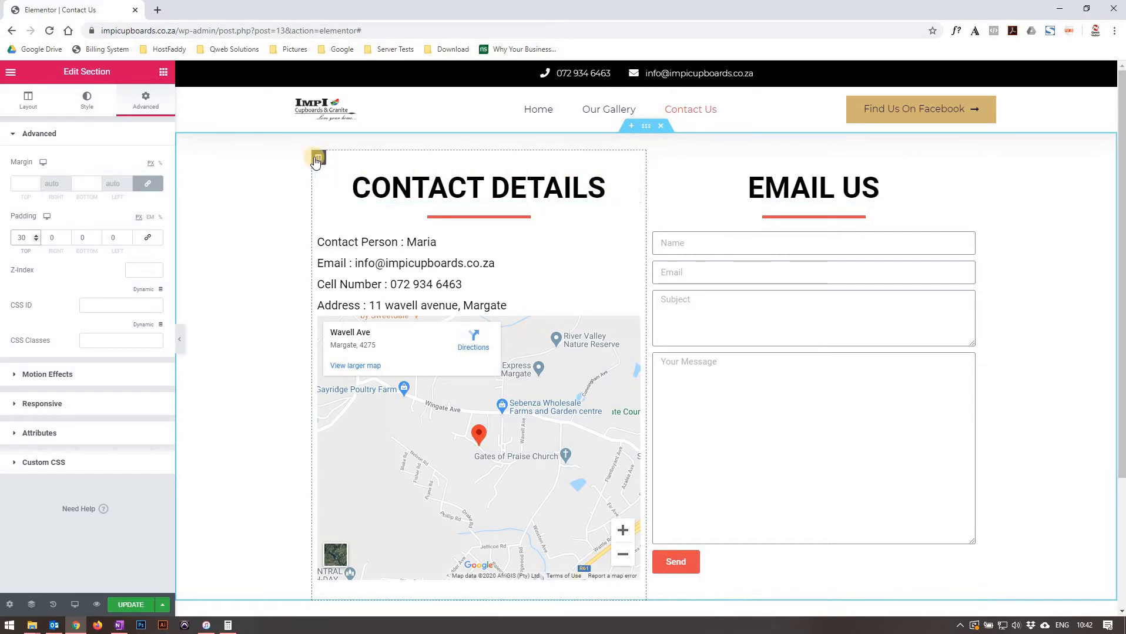
# Give the contact details column a solid border 10 px wide on all sides.
pyautogui.click(319, 159)
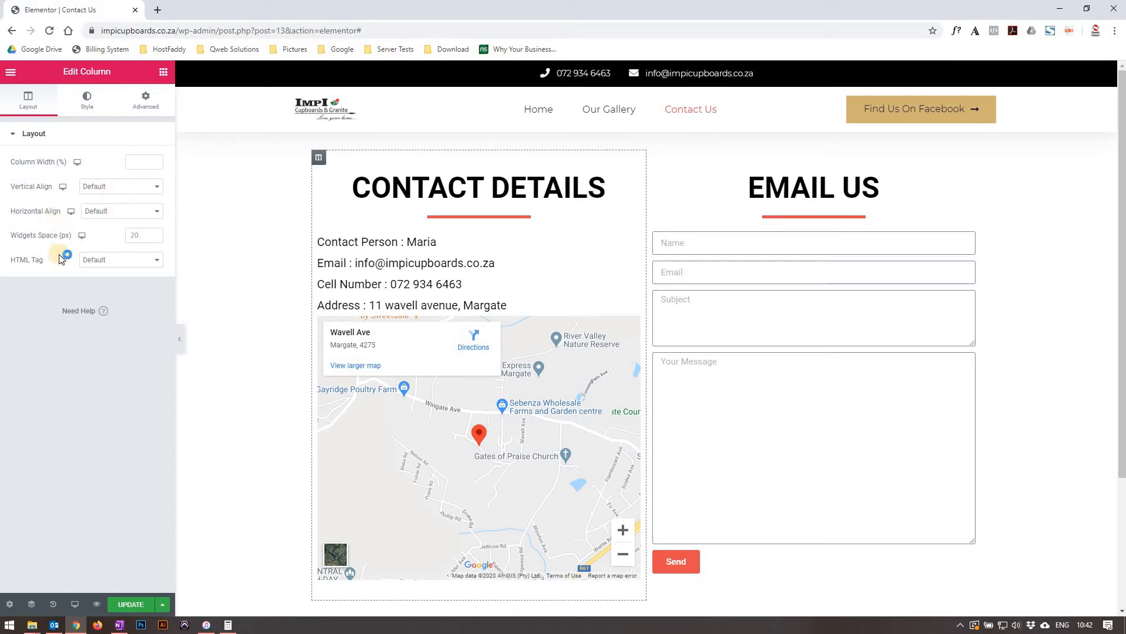
pyautogui.click(87, 107)
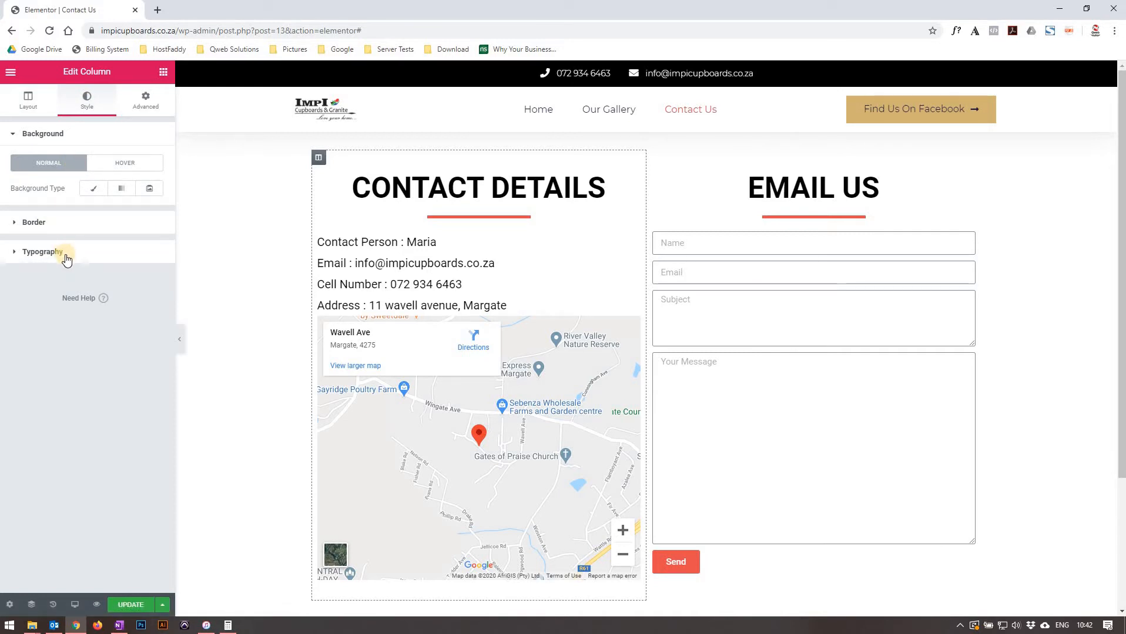
pyautogui.click(59, 230)
pyautogui.click(59, 224)
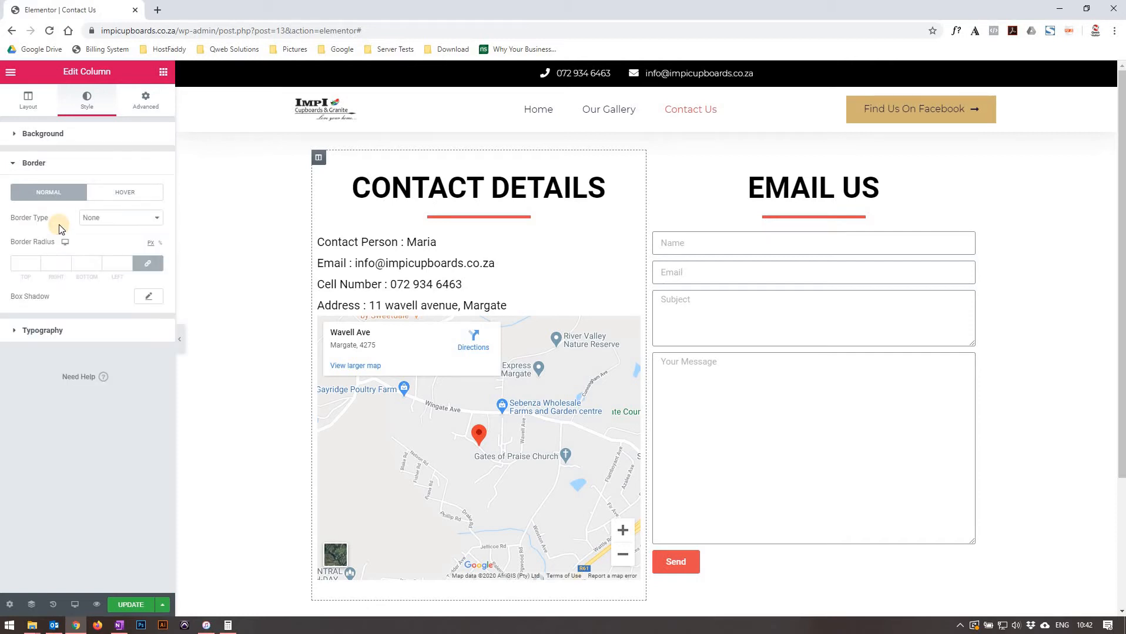
pyautogui.click(121, 222)
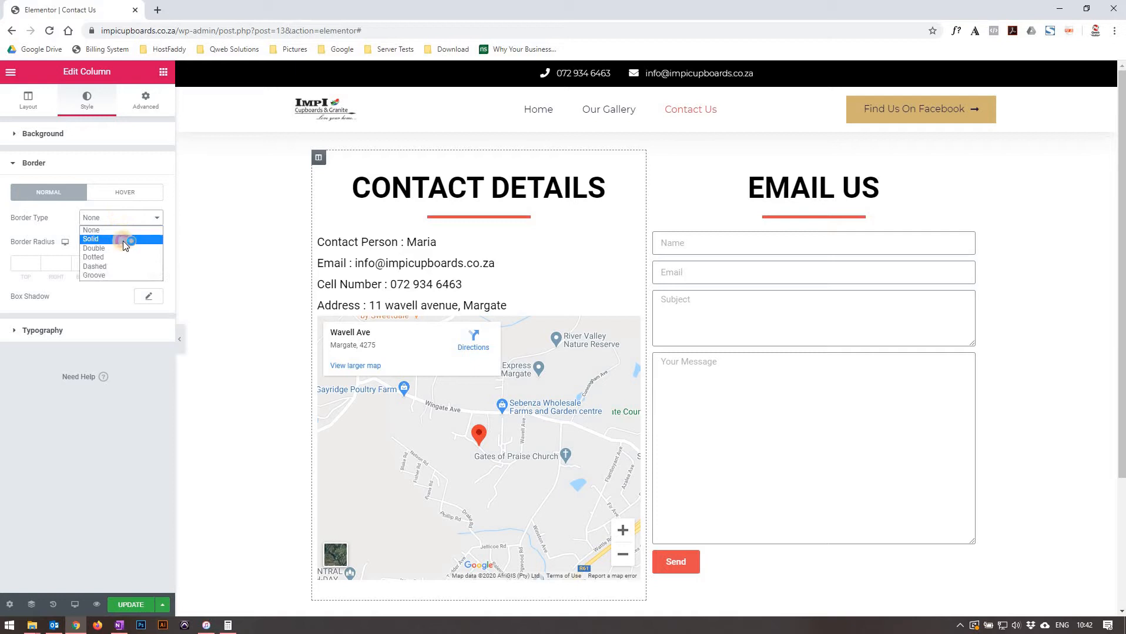
pyautogui.click(124, 241)
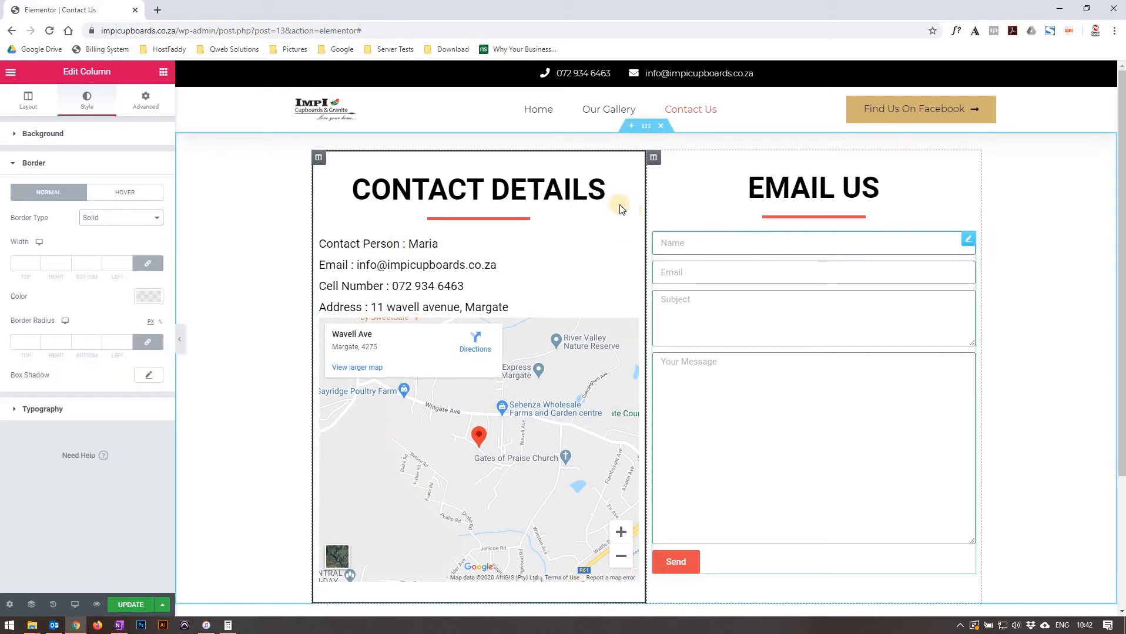
pyautogui.click(21, 260)
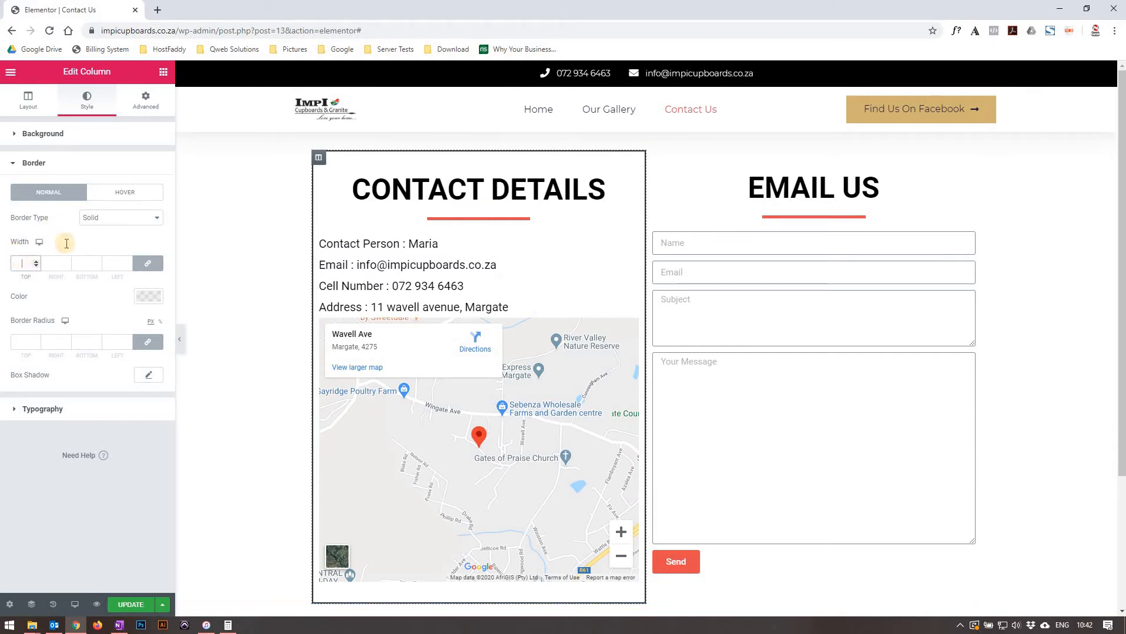
pyautogui.write('10')
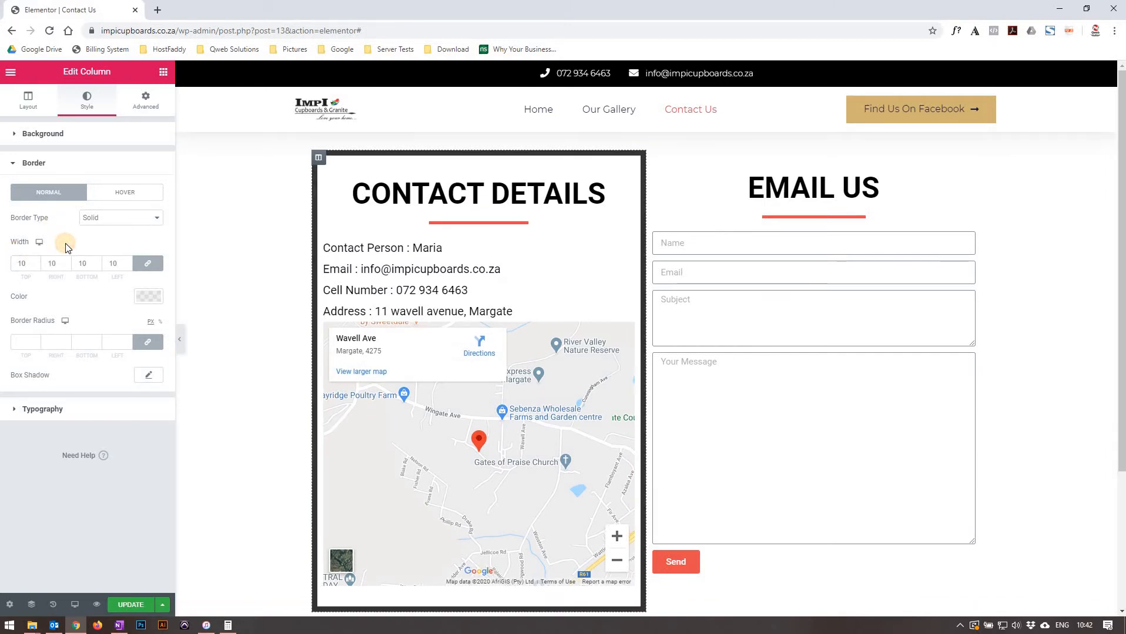
# Set the column's border type back to None and view its advanced settings.
pyautogui.click(129, 220)
pyautogui.click(123, 231)
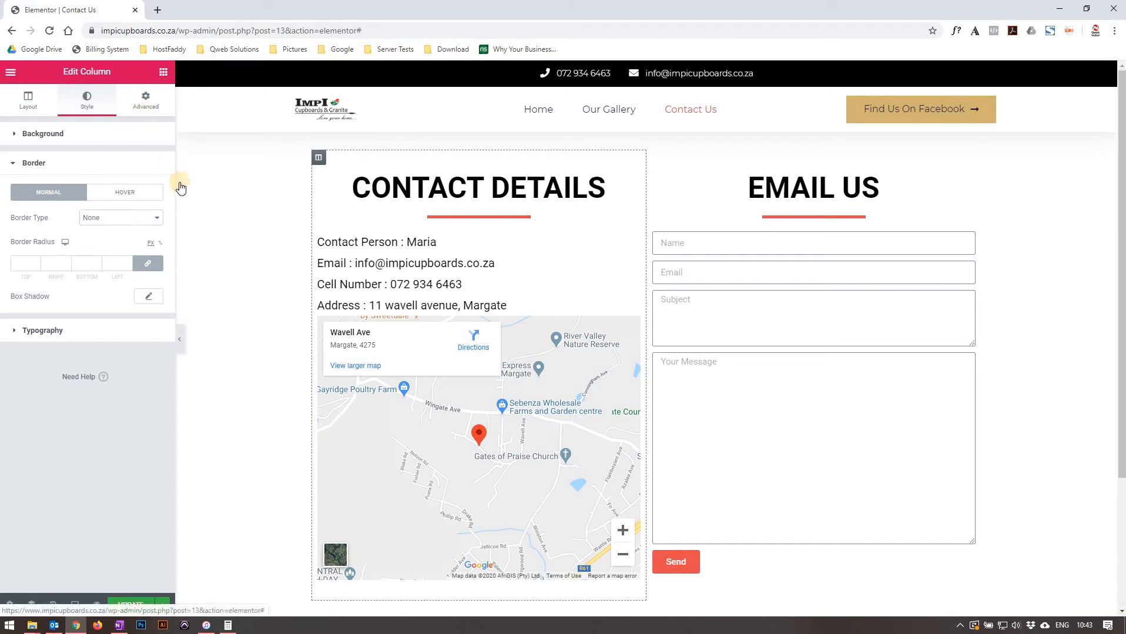
pyautogui.click(145, 99)
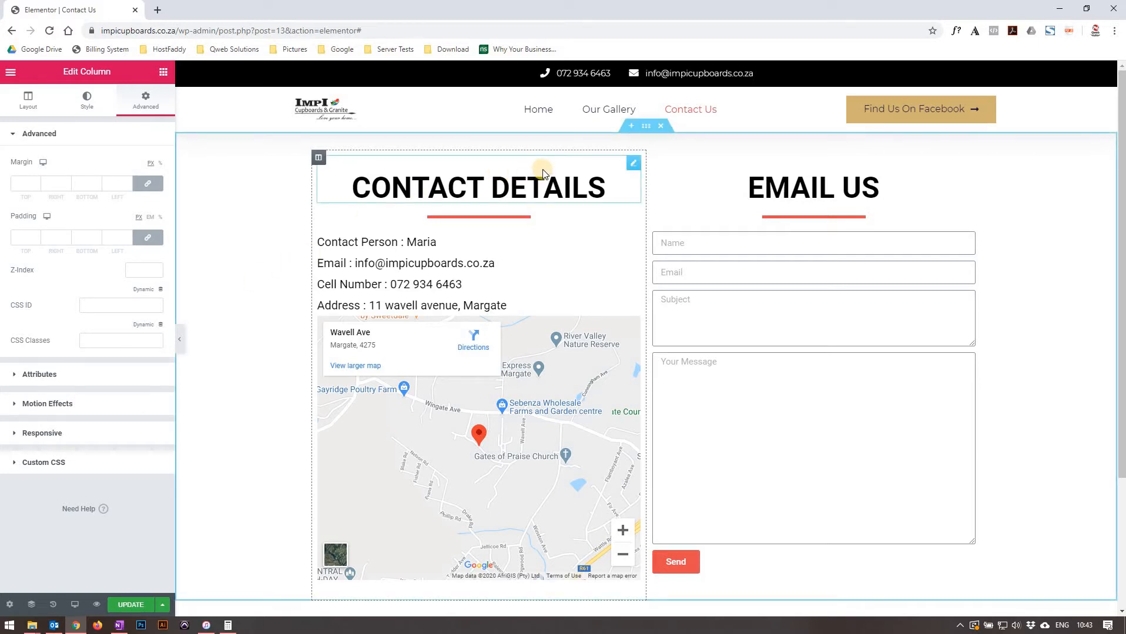
# Add an exclamation mark to the CONTACT DETAILS heading title, then delete it.
pyautogui.click(633, 165)
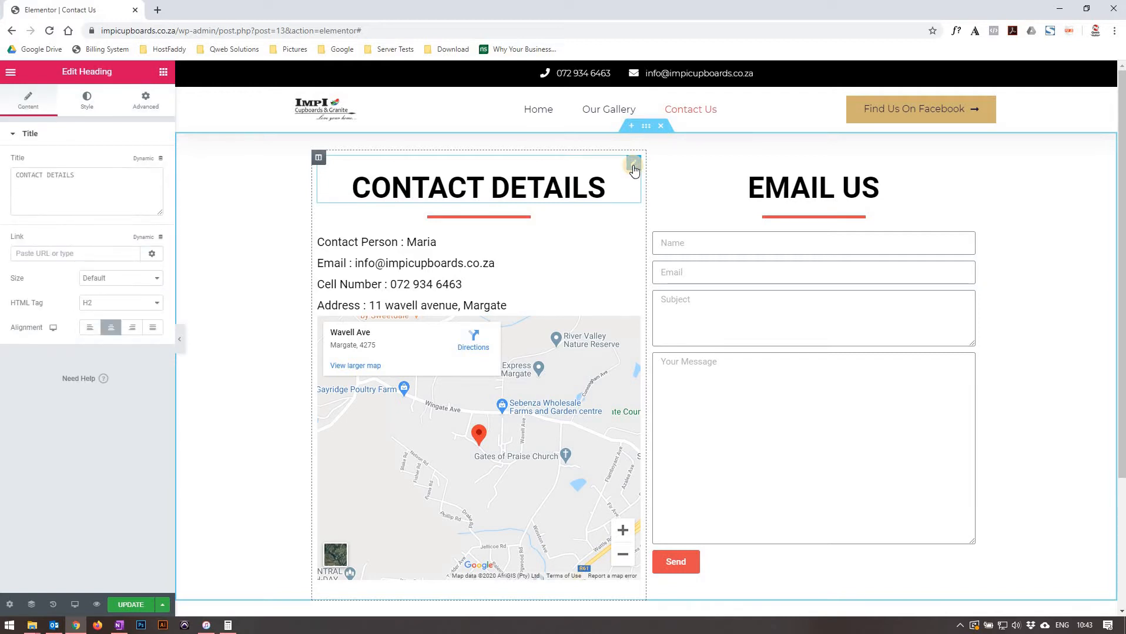
pyautogui.click(133, 184)
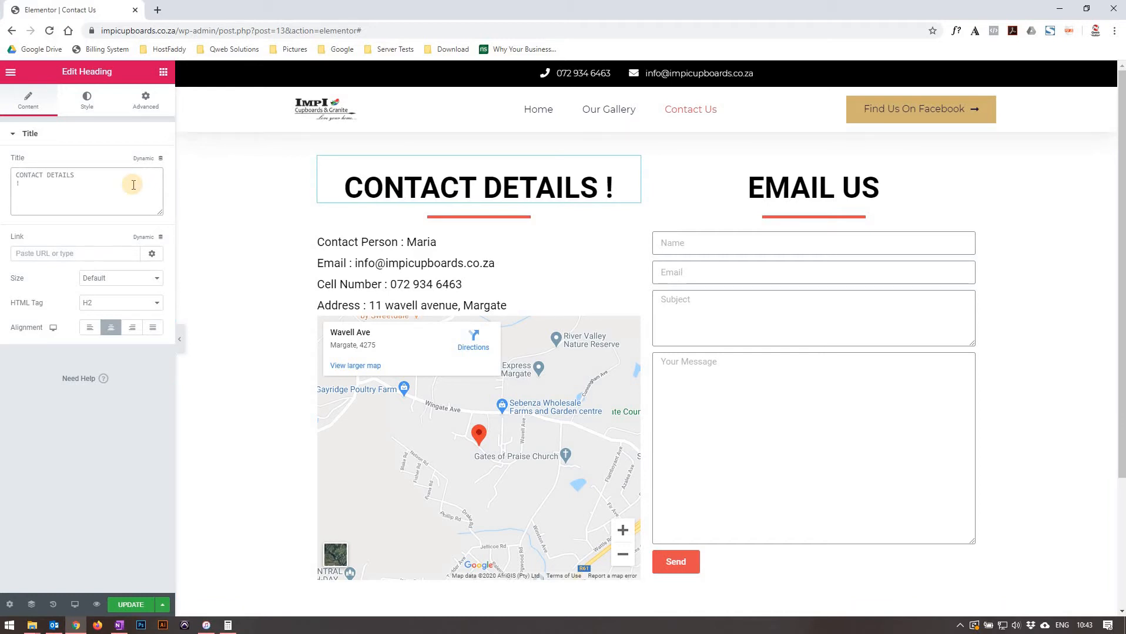
pyautogui.press('BackSpace')
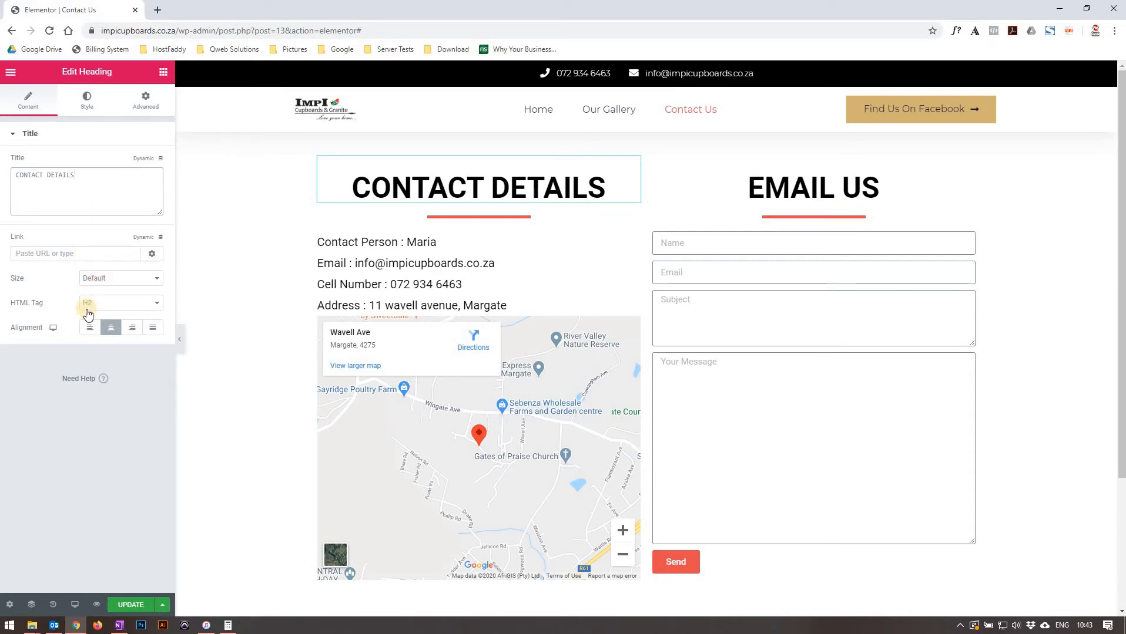
# Align the heading left, then return it to center alignment.
pyautogui.click(90, 329)
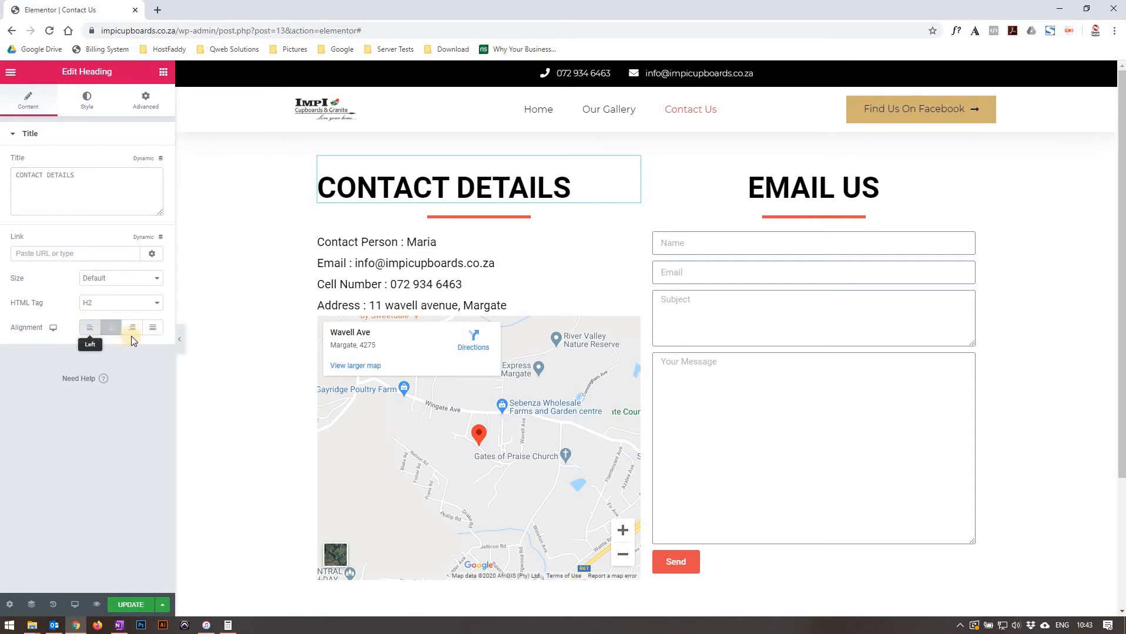
pyautogui.click(113, 328)
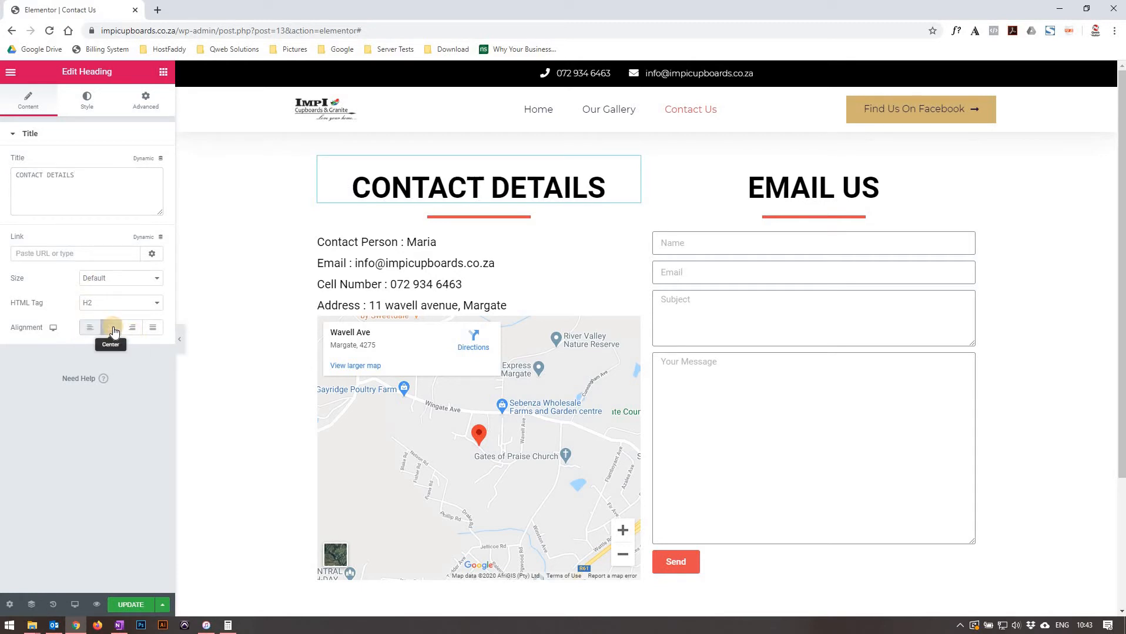
# Try a red text colour on the heading, then reset it to black.
pyautogui.click(92, 107)
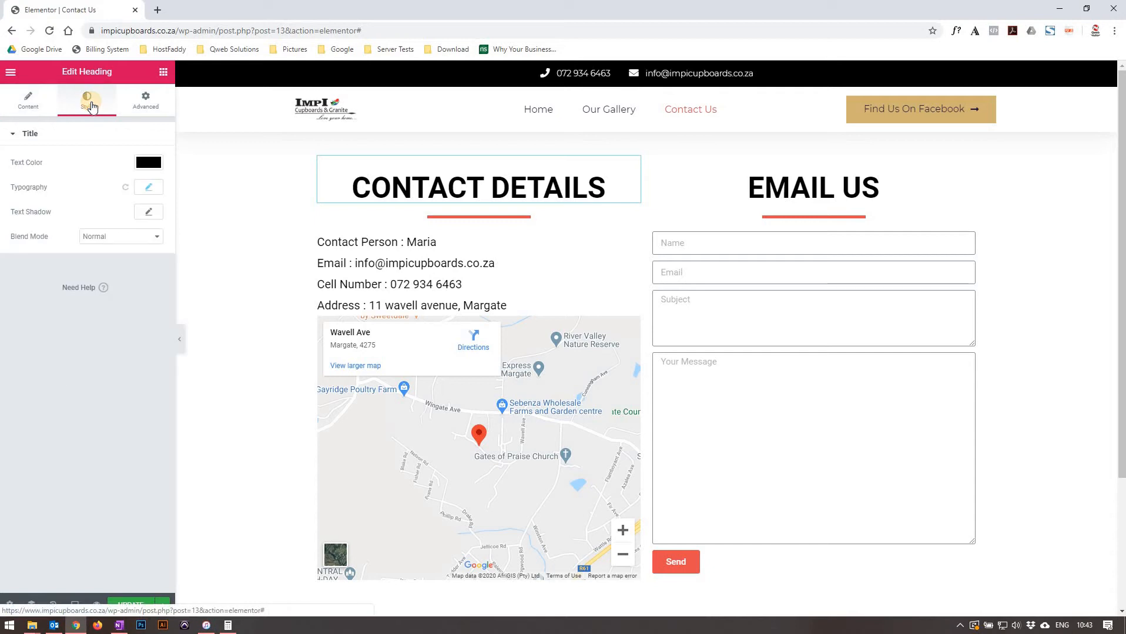
pyautogui.click(149, 162)
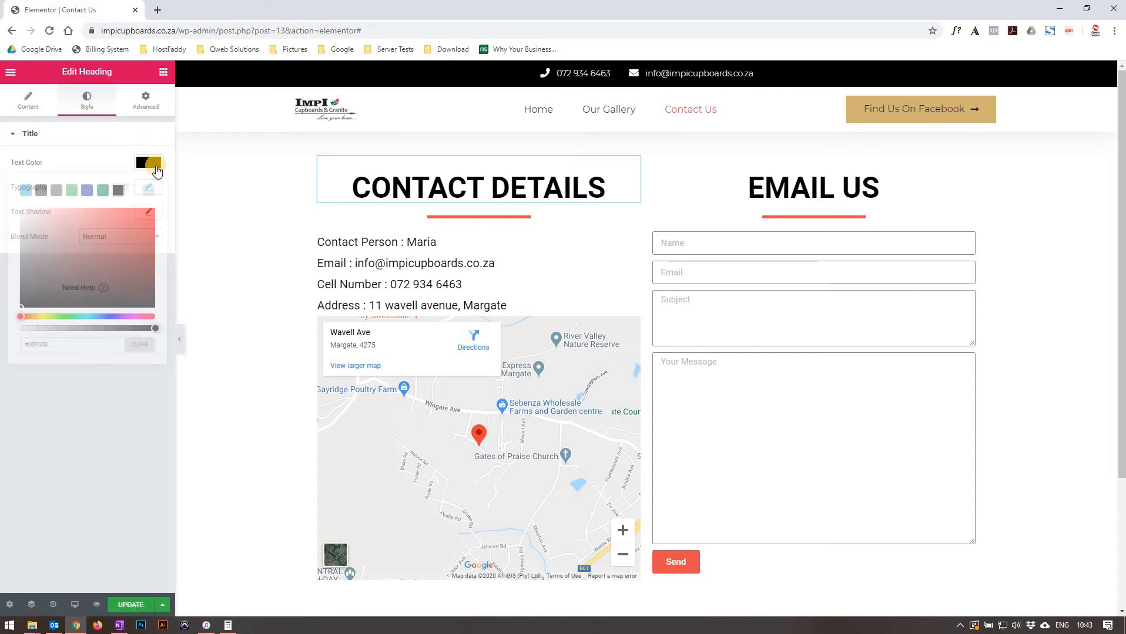
pyautogui.click(154, 243)
pyautogui.click(39, 262)
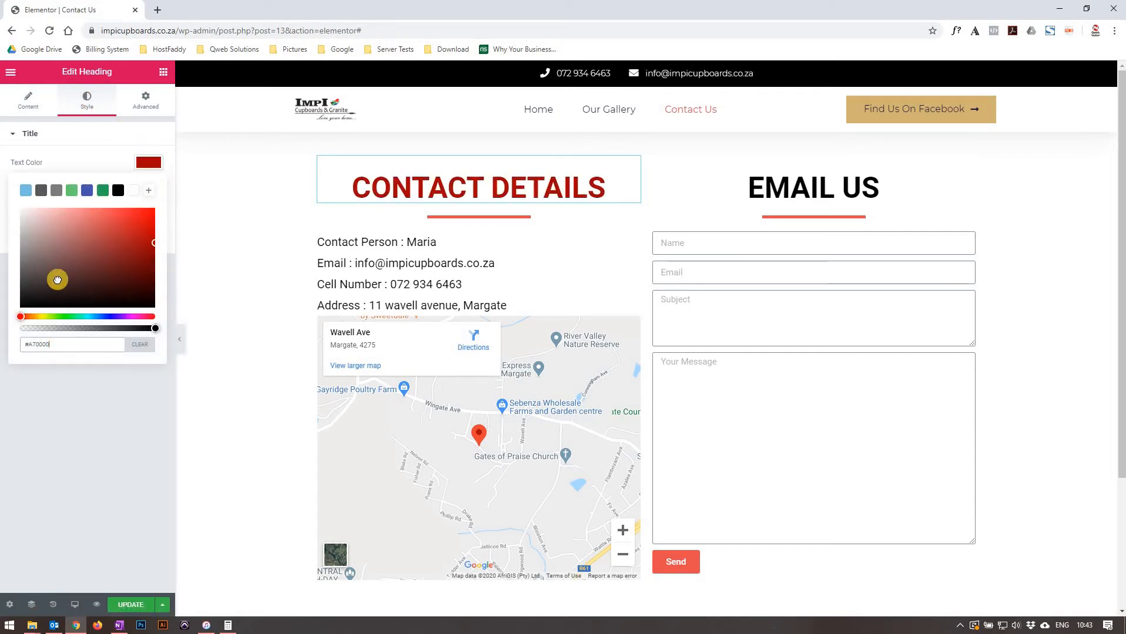
pyautogui.click(106, 303)
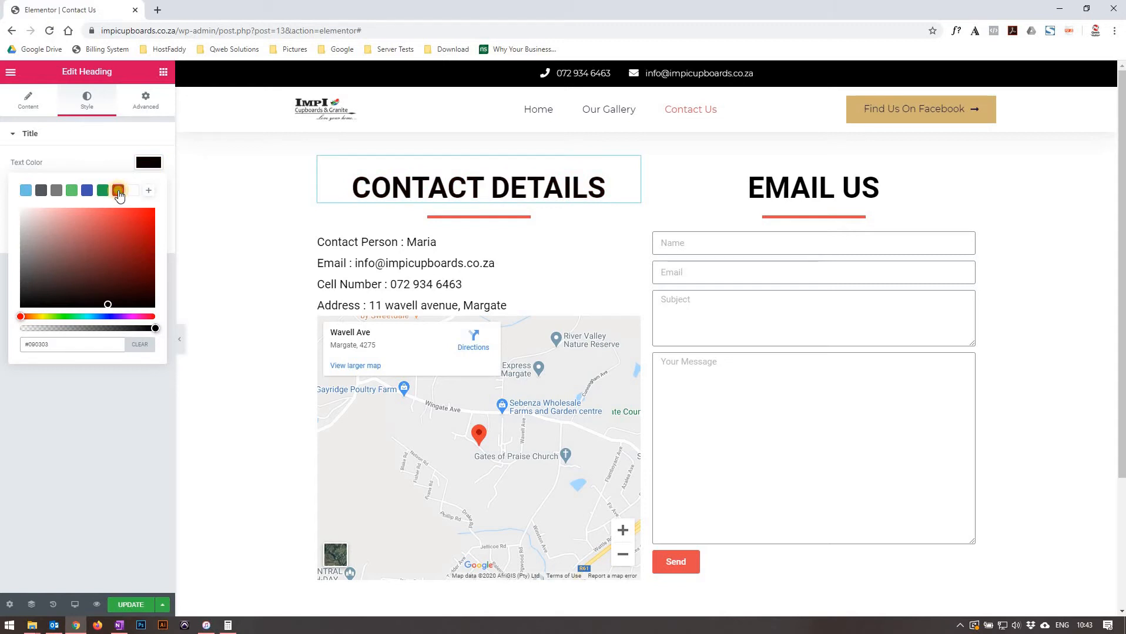
pyautogui.click(143, 164)
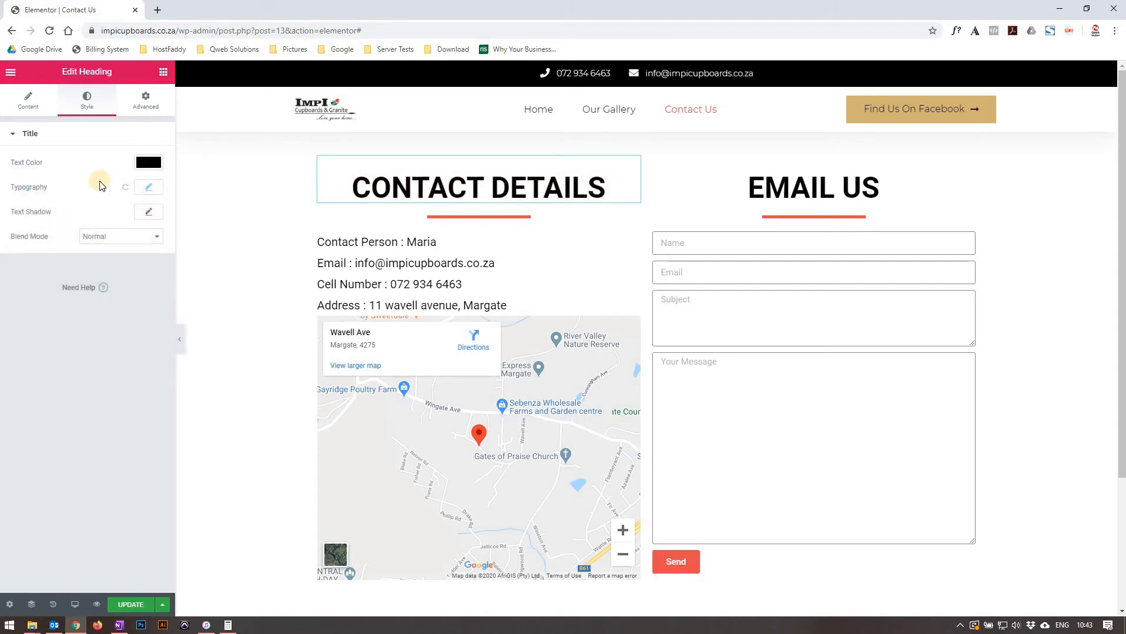
# Open and close the heading's typography options.
pyautogui.click(153, 190)
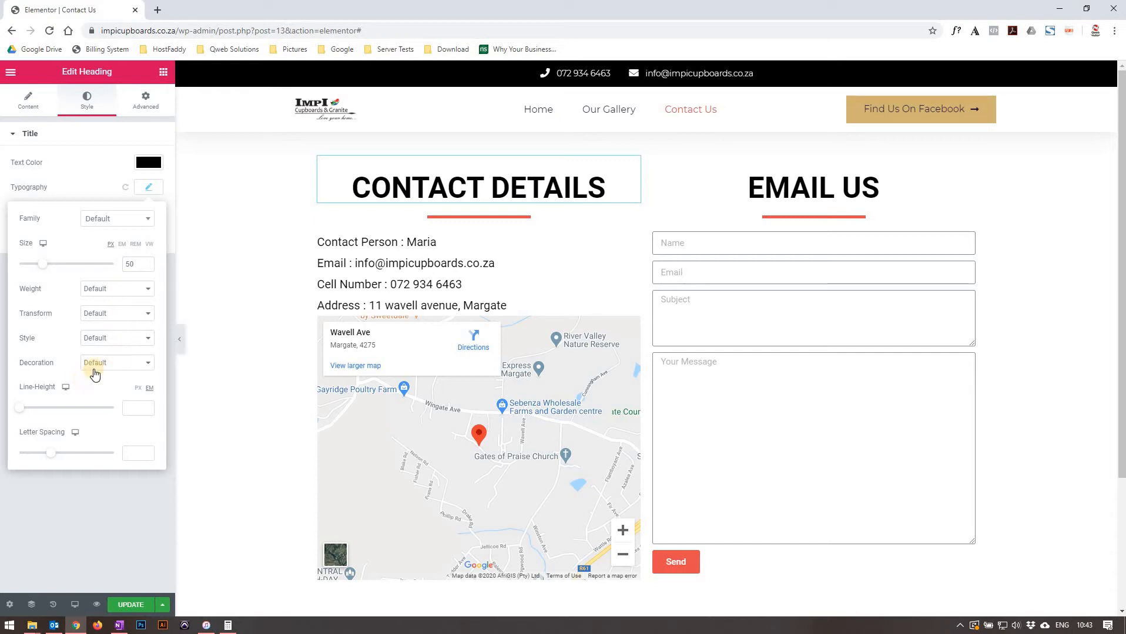
pyautogui.click(148, 189)
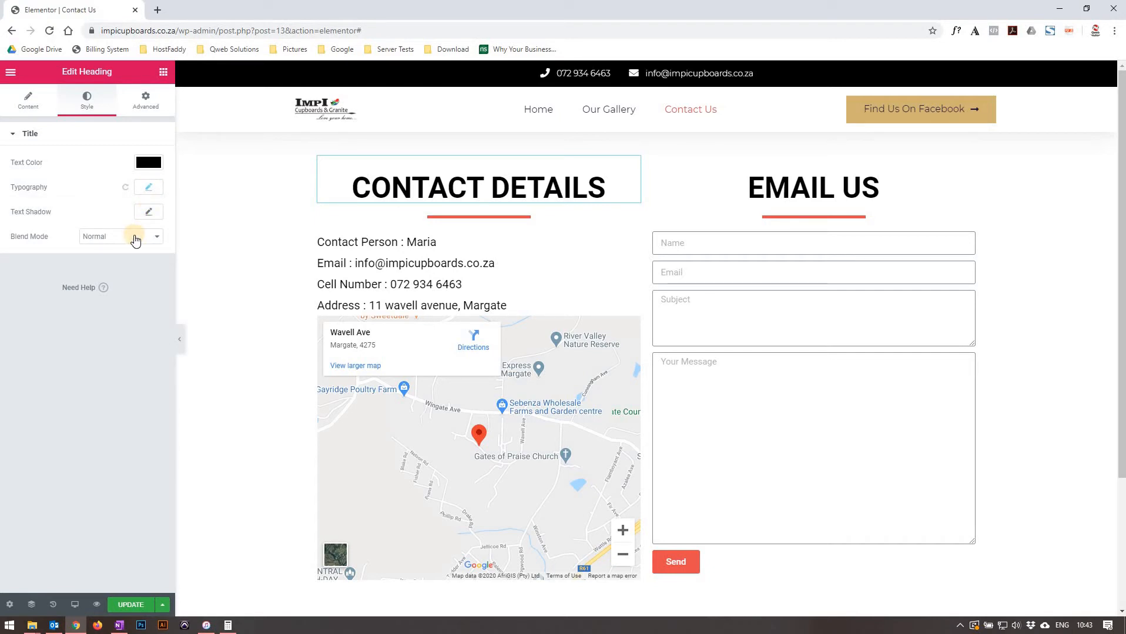
# Set the CONTACT DETAILS heading's top padding to 0, then restore it to 30.
pyautogui.click(156, 106)
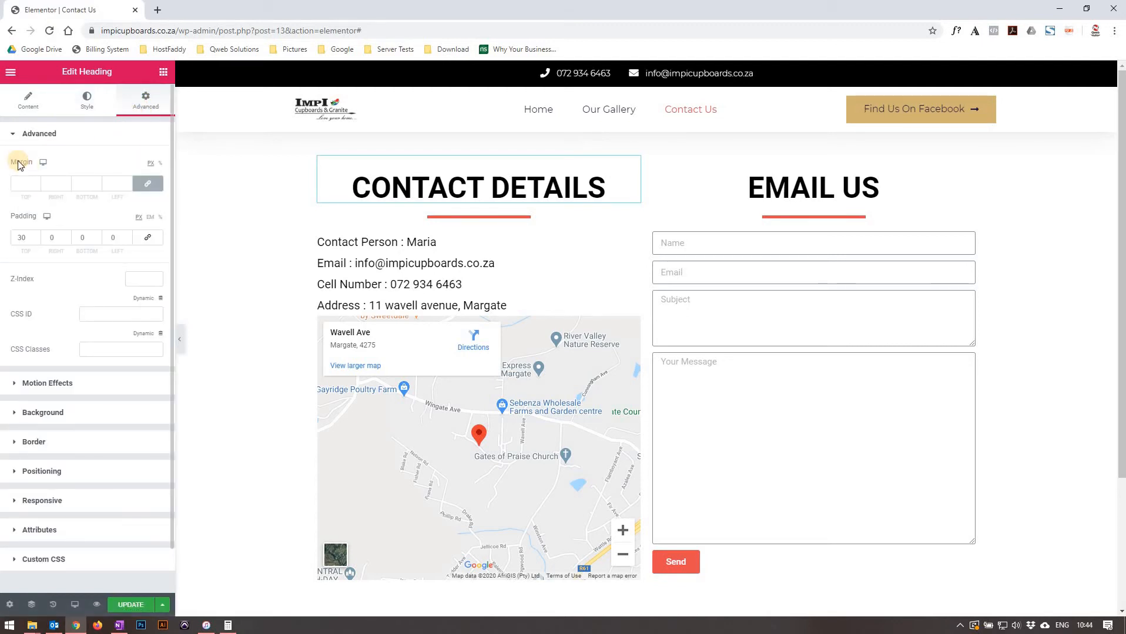
pyautogui.click(22, 239)
pyautogui.moveTo(20, 239); pyautogui.dragTo(72, 226)
pyautogui.write('0')
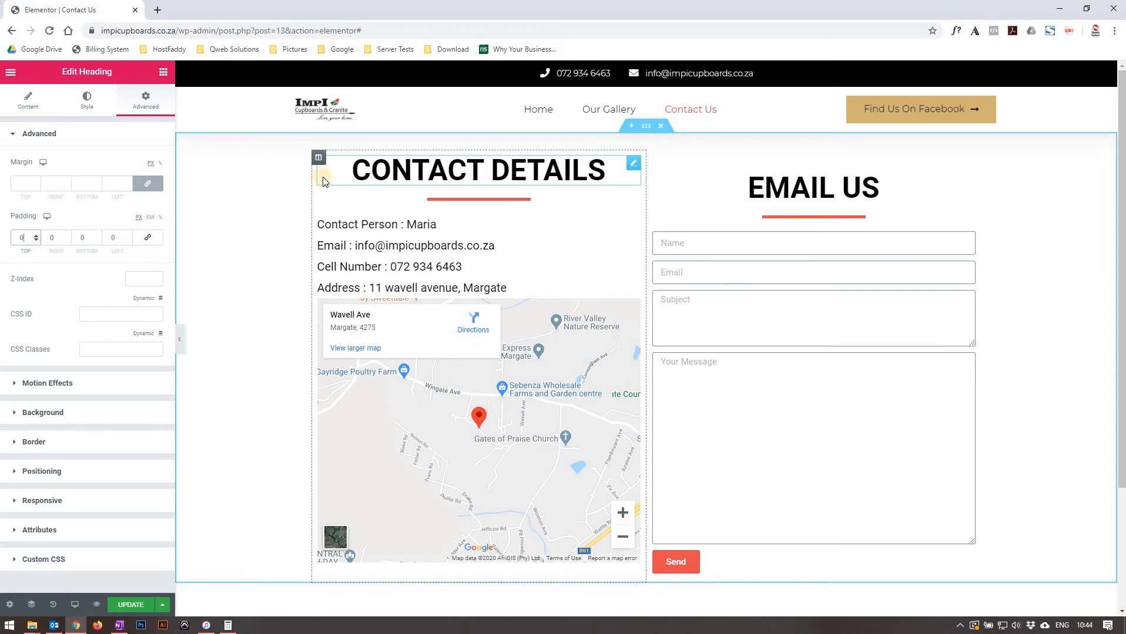
pyautogui.click(26, 235)
pyautogui.write('30')
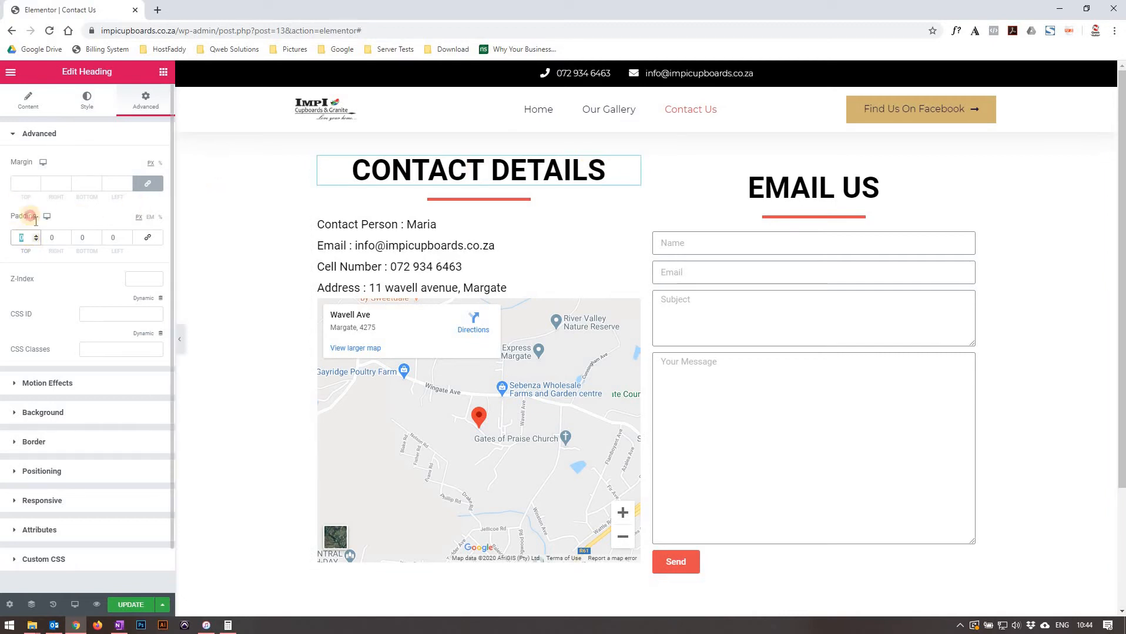
# Expand the heading's Motion Effects and Background sections to examine their options.
pyautogui.click(116, 217)
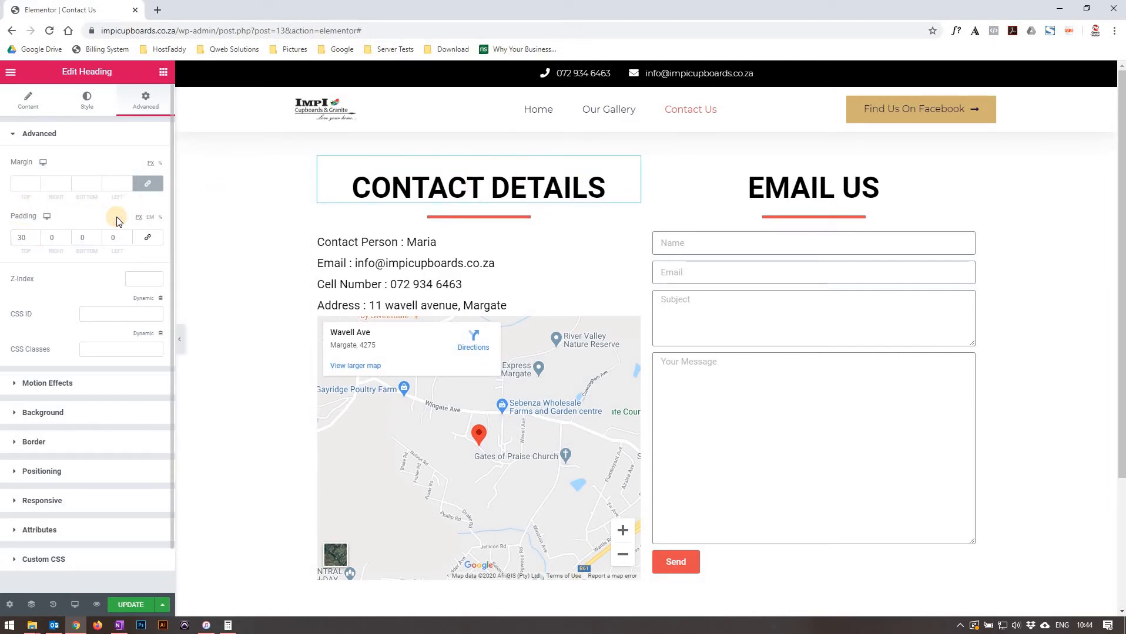
pyautogui.click(72, 384)
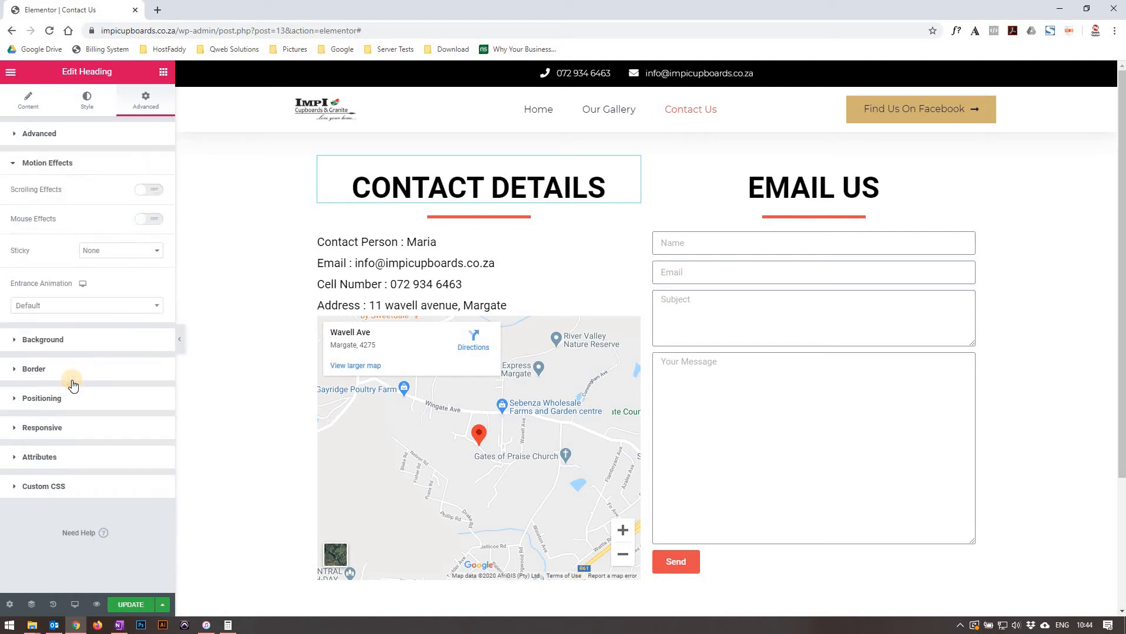
pyautogui.click(50, 341)
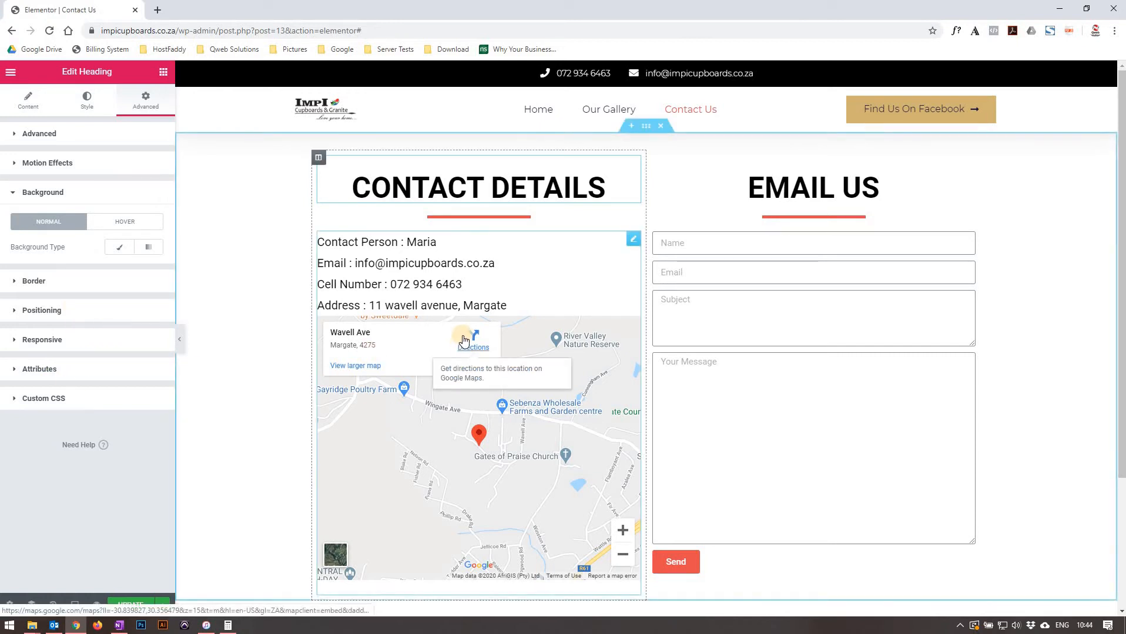
# Select the divider under CONTACT DETAILS and review its content, style and advanced settings.
pyautogui.click(510, 218)
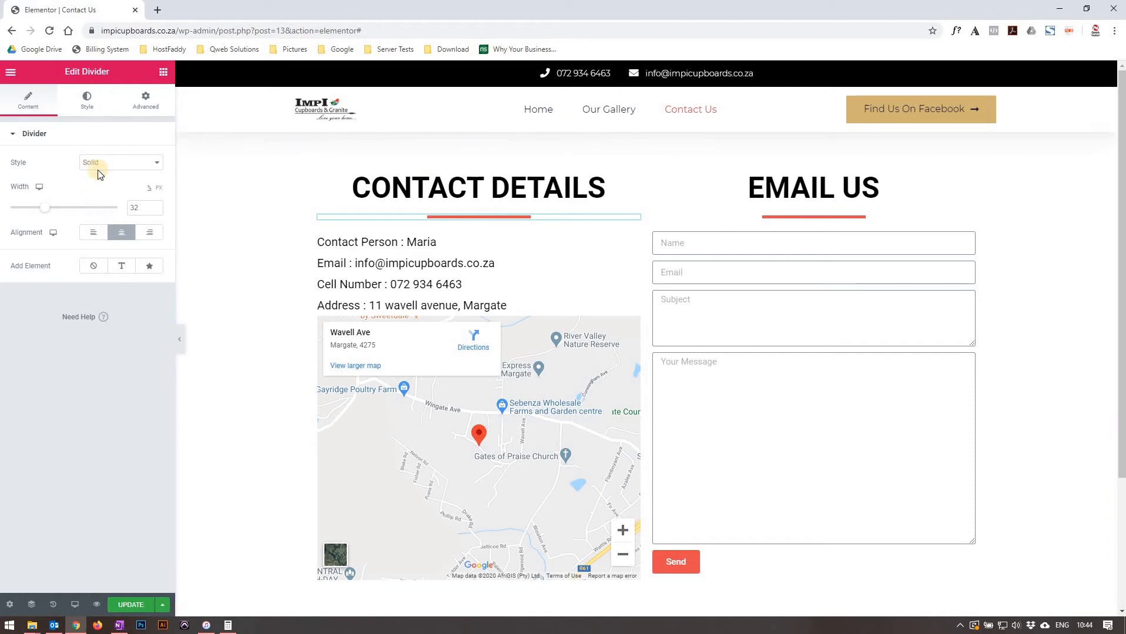
pyautogui.click(88, 100)
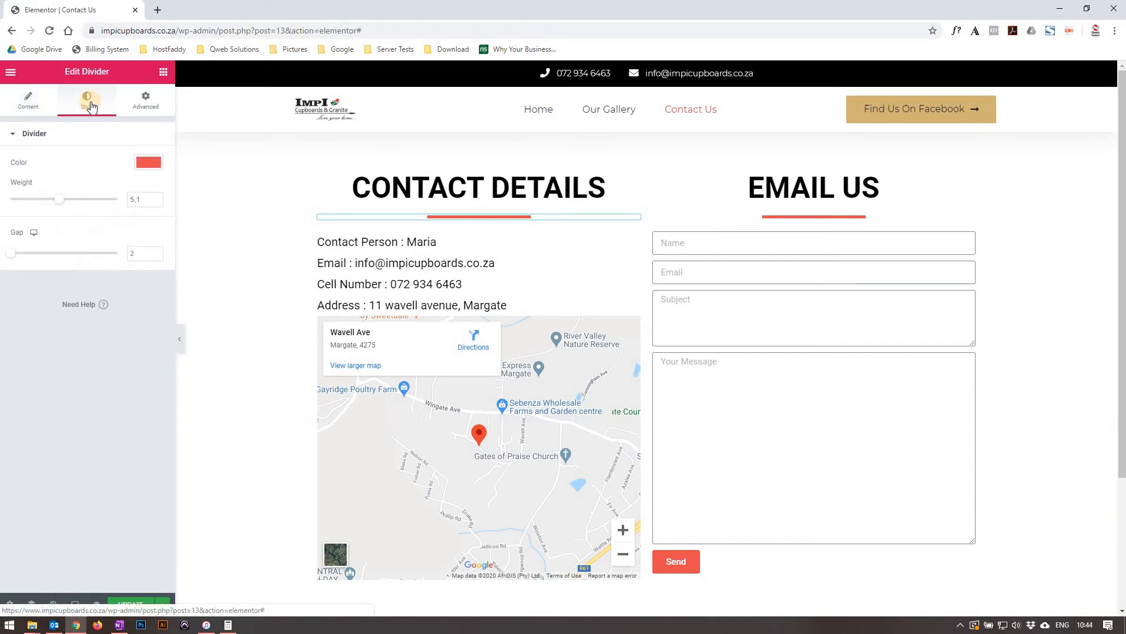
pyautogui.click(151, 103)
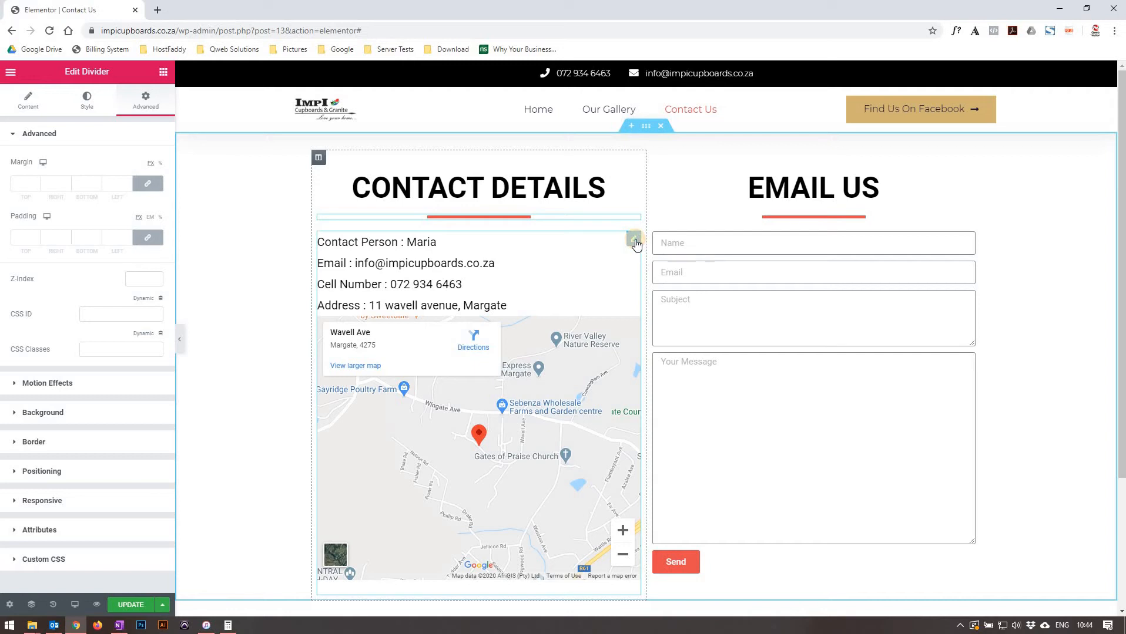
# Open the contact details text widget and review its content and style settings.
pyautogui.click(634, 240)
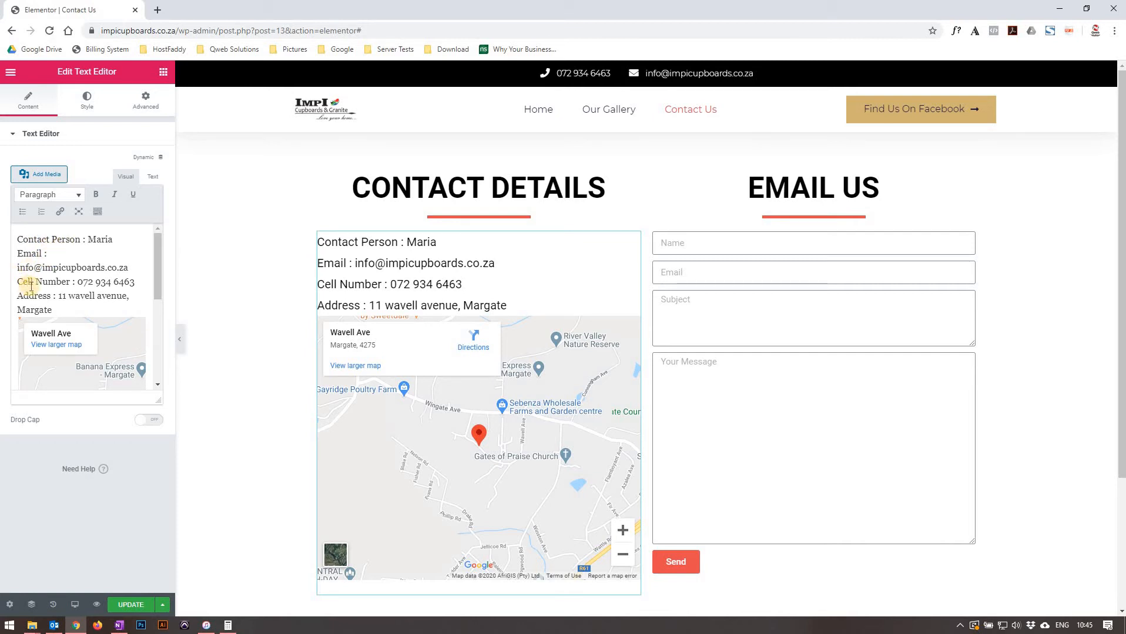
pyautogui.scroll(-2, 76, 310)
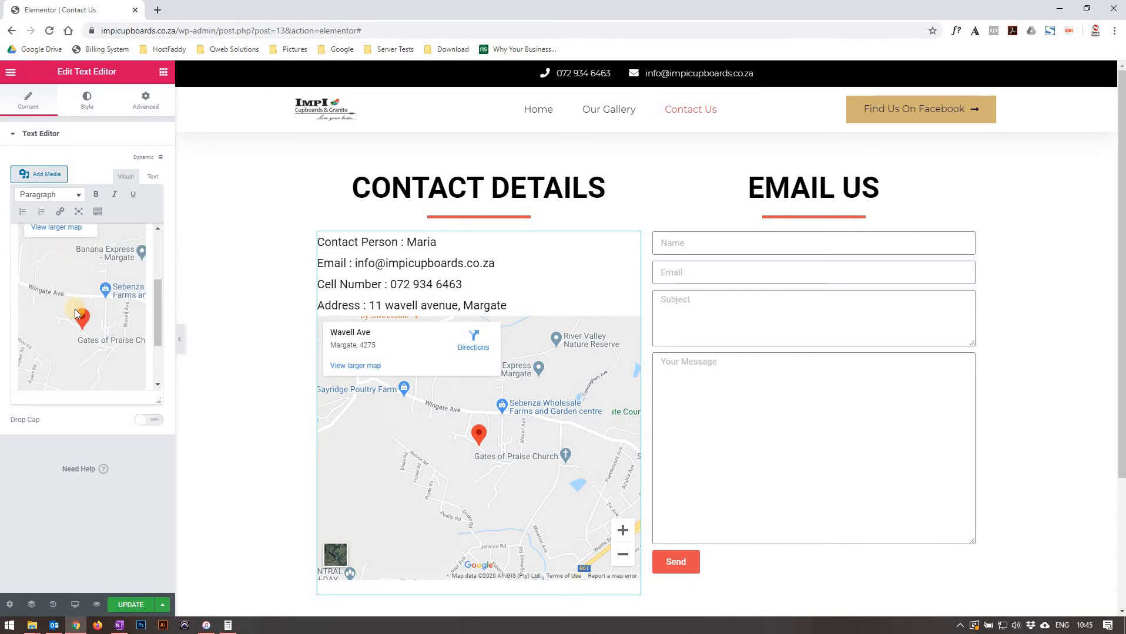
pyautogui.scroll(2, 75, 308)
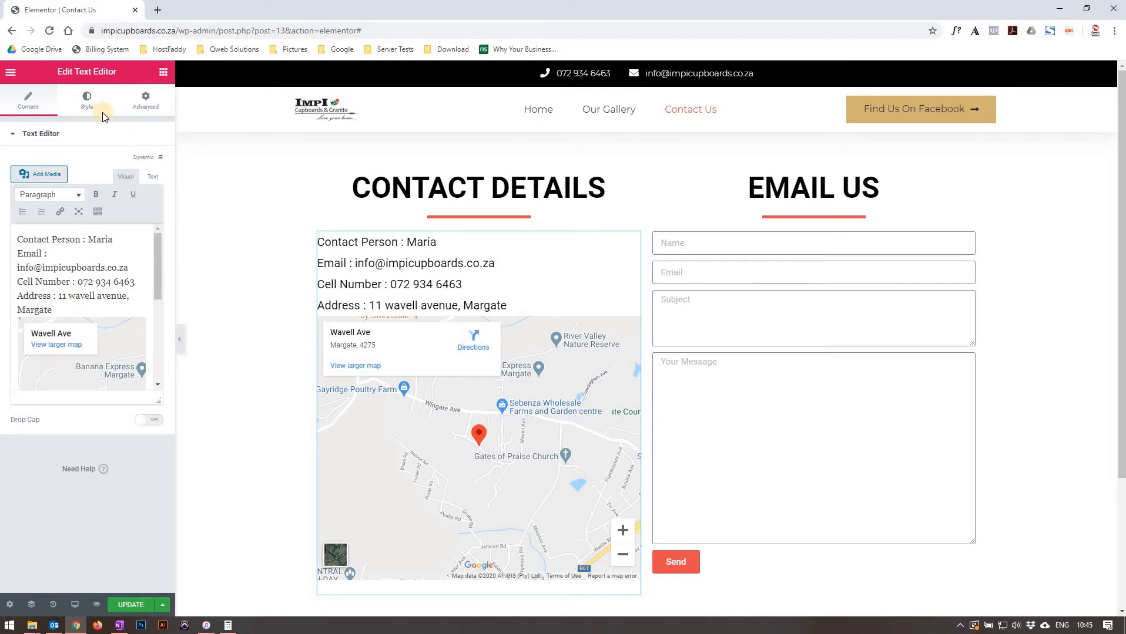
pyautogui.click(89, 104)
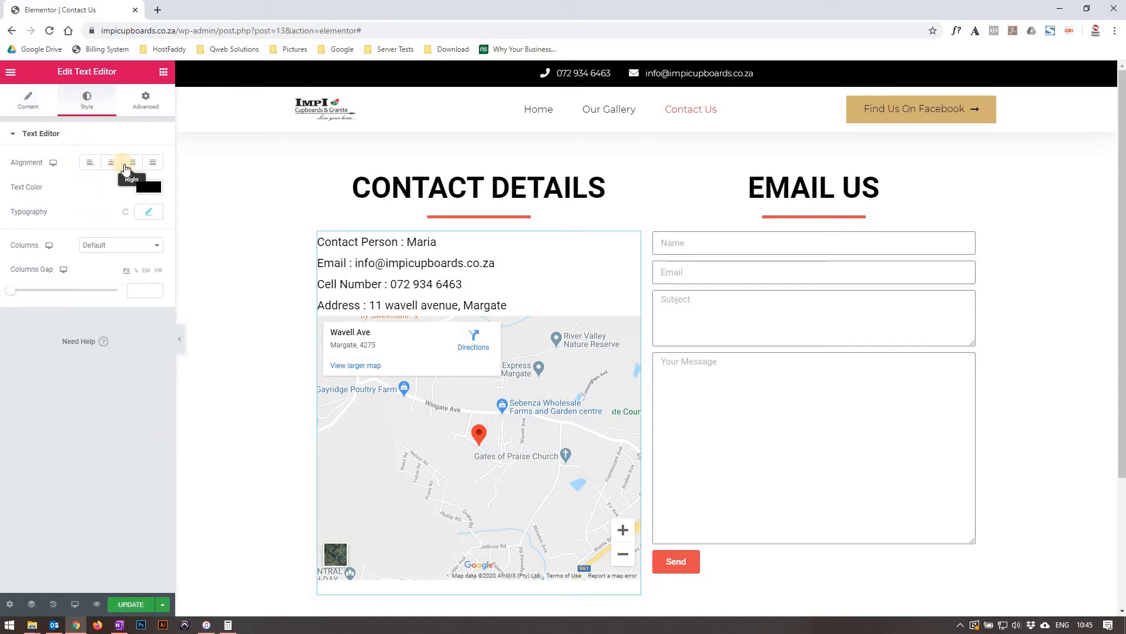
# Try a red text colour on the contact details text, then set it back to black.
pyautogui.click(156, 188)
pyautogui.click(154, 251)
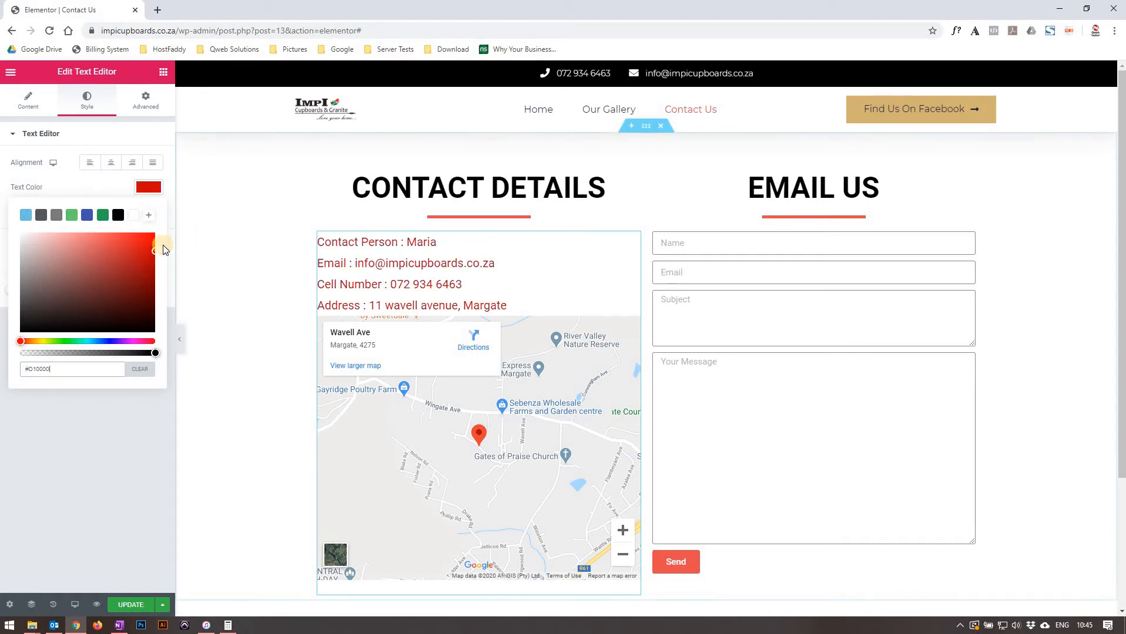
pyautogui.click(118, 215)
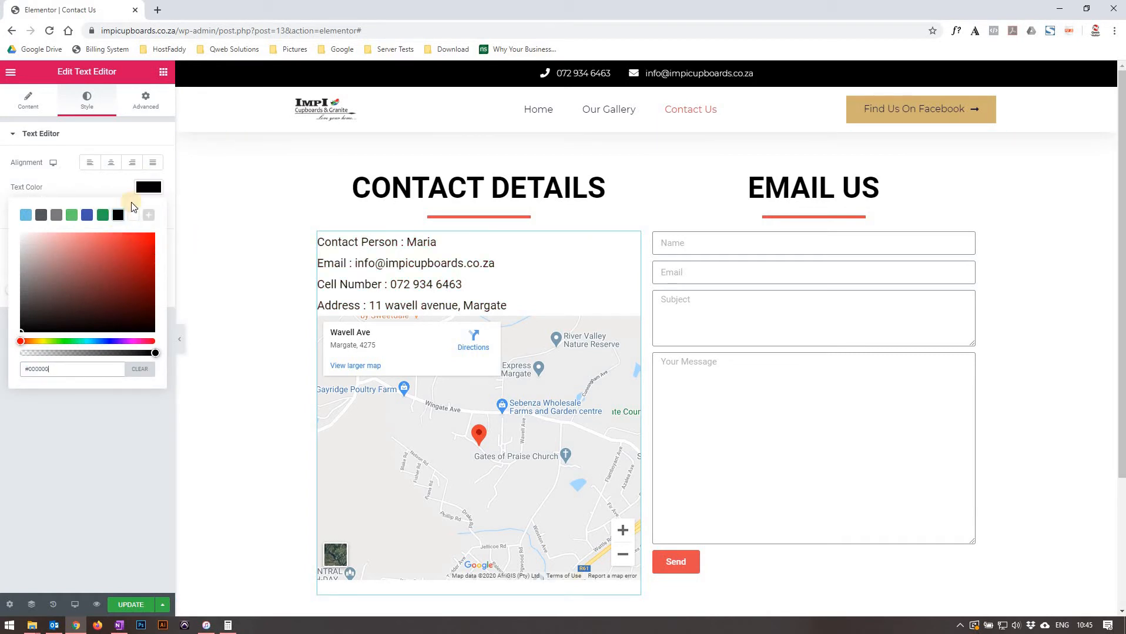
pyautogui.click(147, 188)
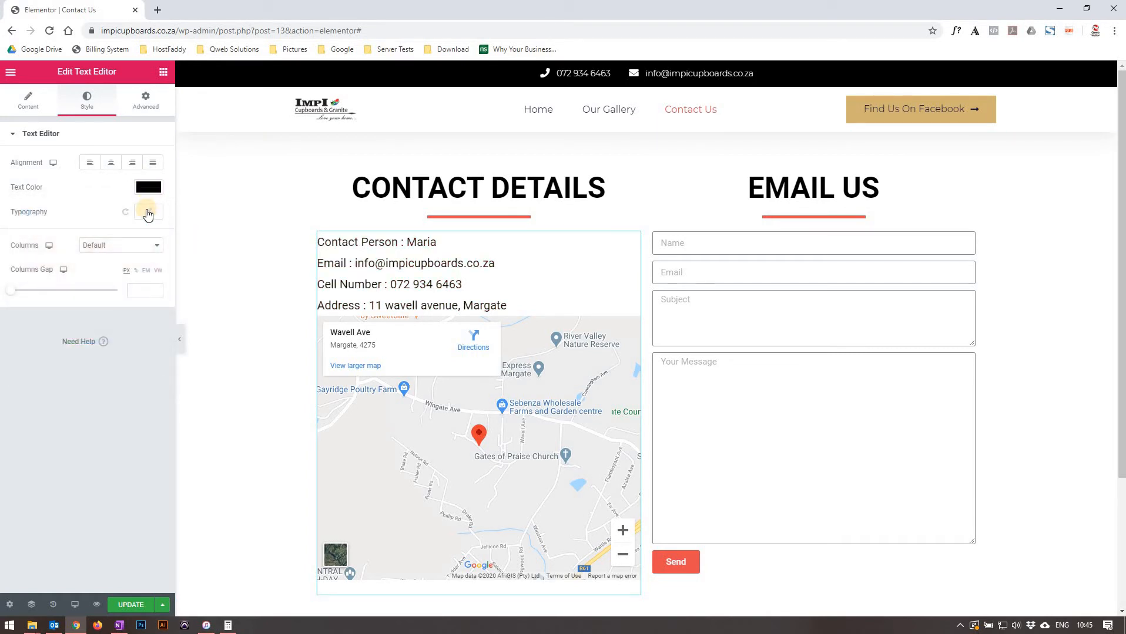
# Open and close the text's typography options, then view its advanced settings.
pyautogui.click(147, 213)
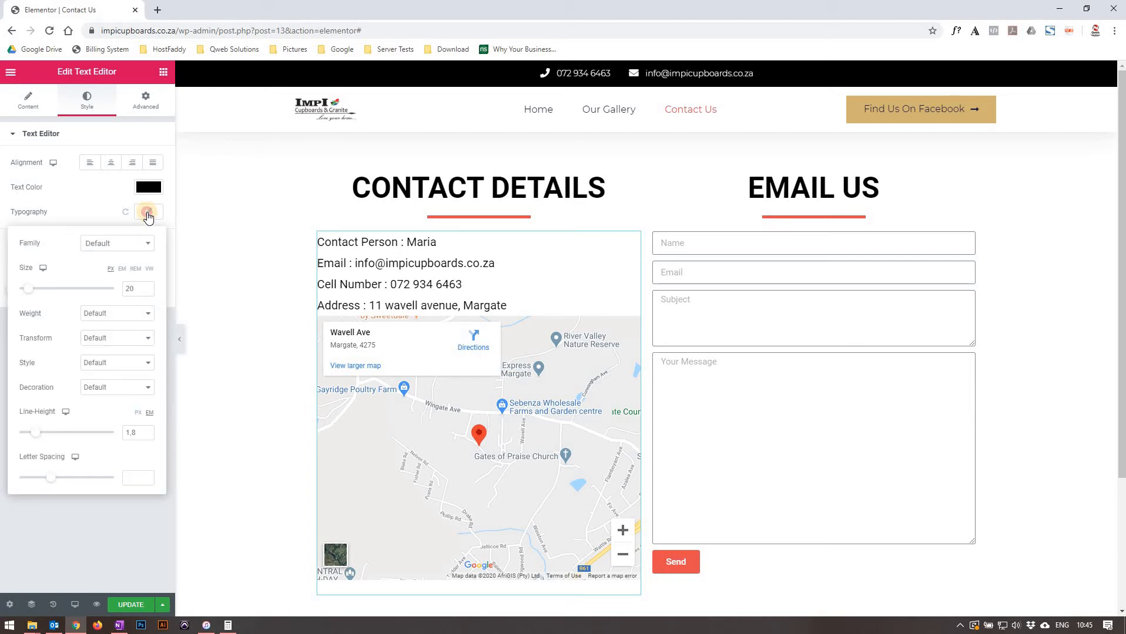
pyautogui.click(148, 215)
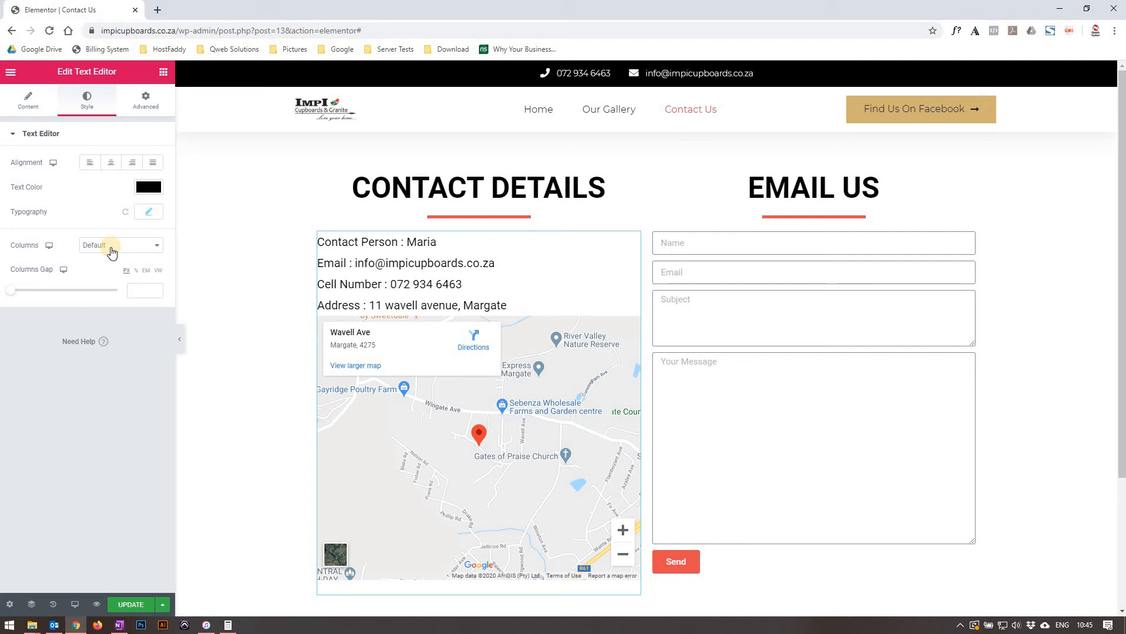
pyautogui.click(150, 106)
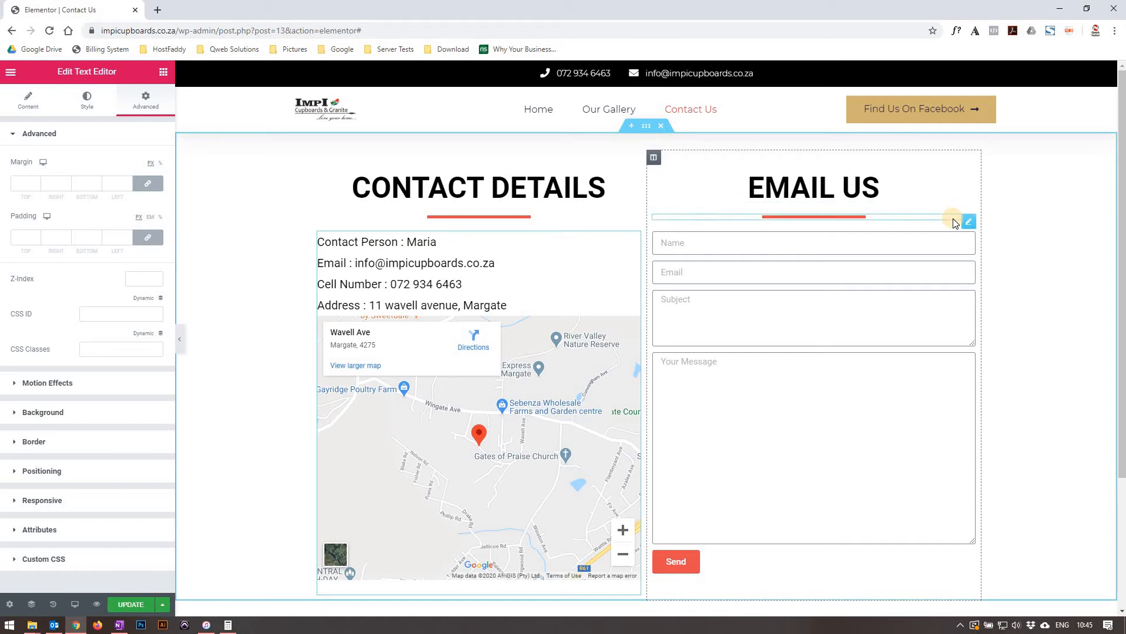
# Select the contact form and give its first field the label Name, then clear the label again.
pyautogui.click(973, 242)
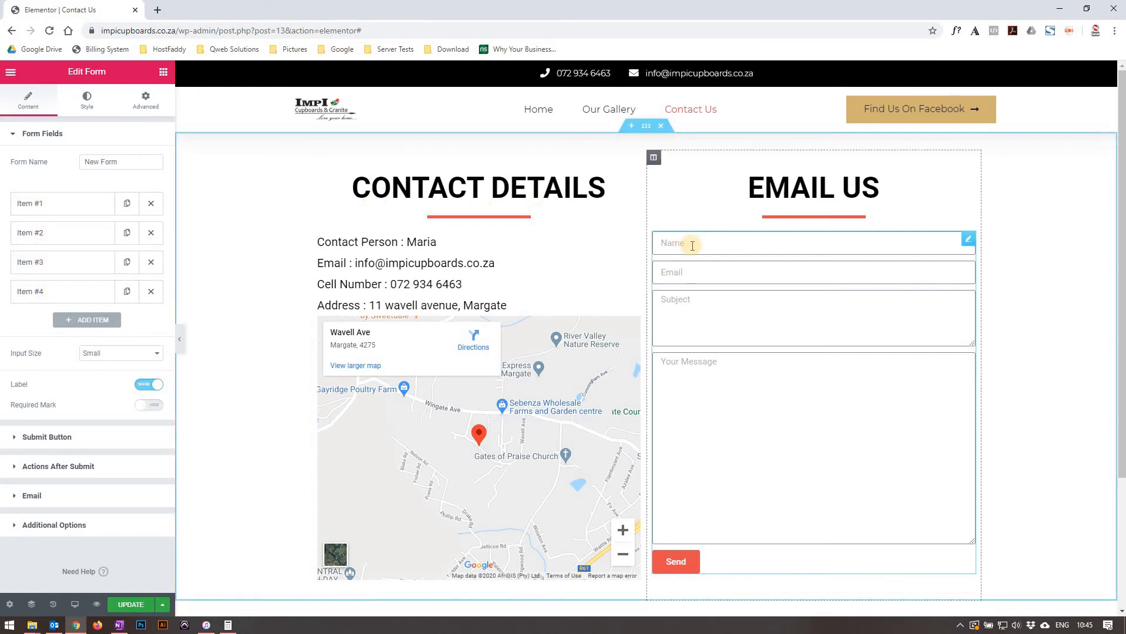
pyautogui.click(72, 205)
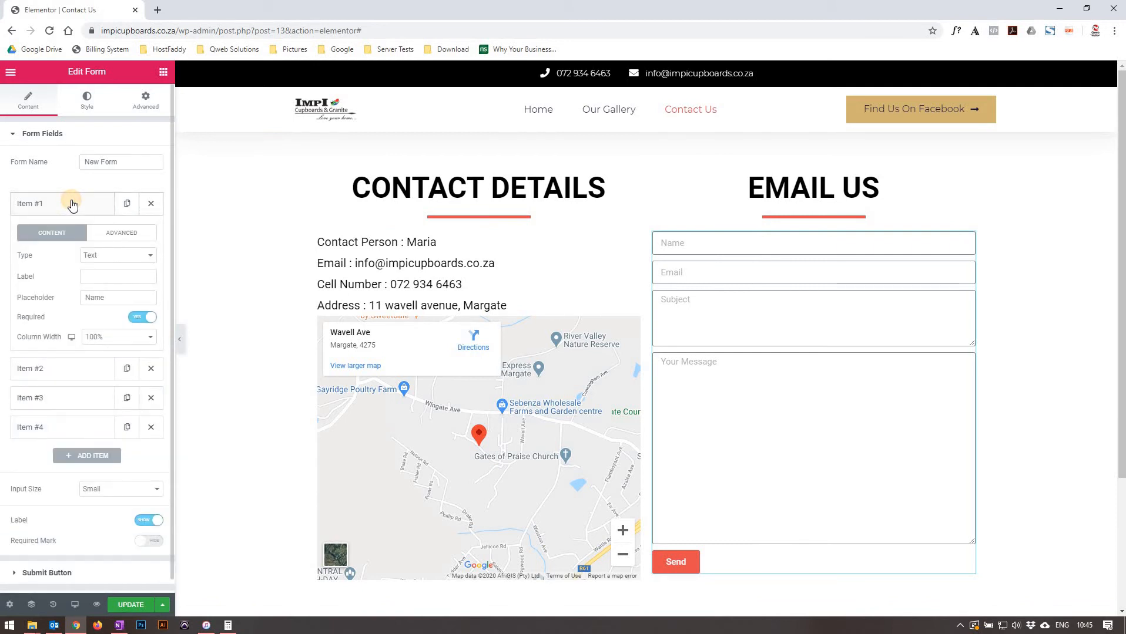
pyautogui.click(106, 278)
pyautogui.write('Name')
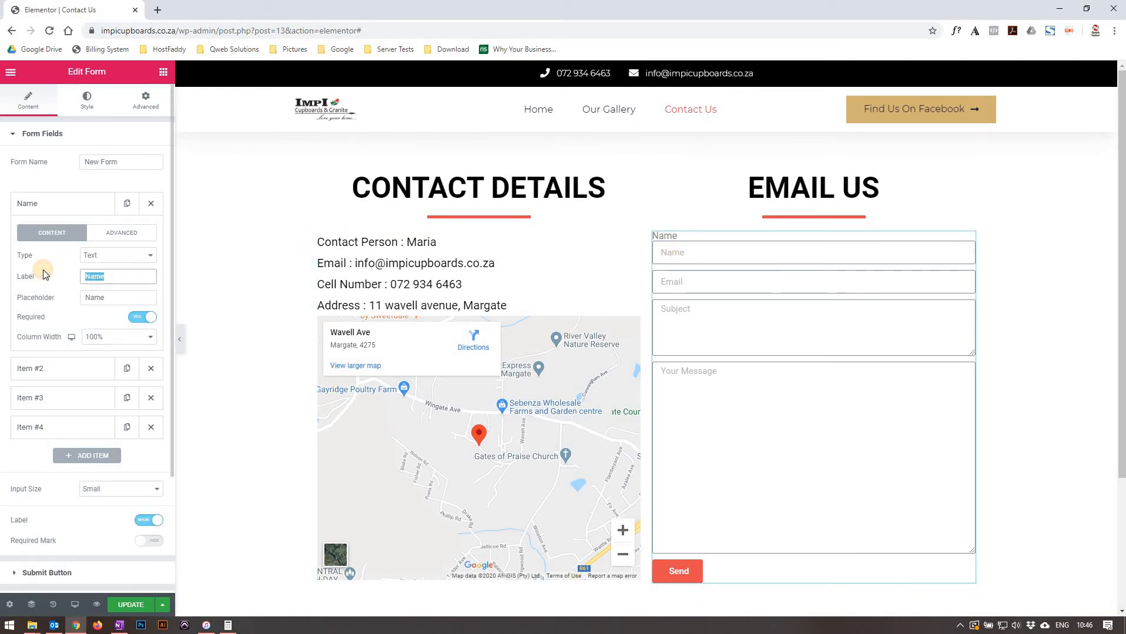
pyautogui.press('BackSpace')
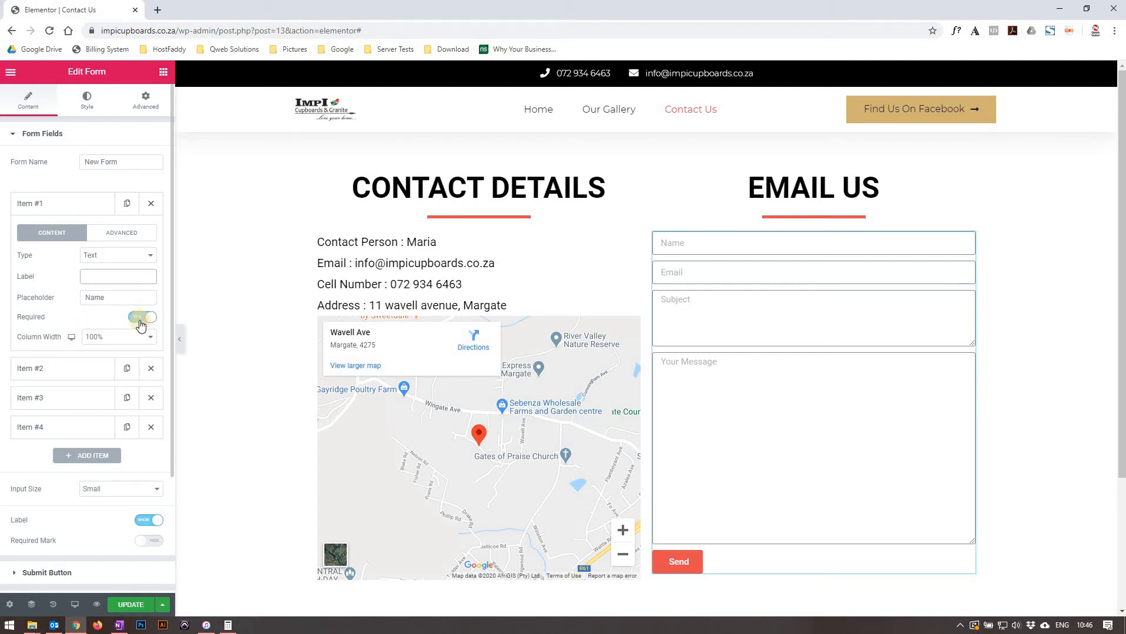
# Set the column width of the Name and Email form fields to 50%.
pyautogui.click(126, 338)
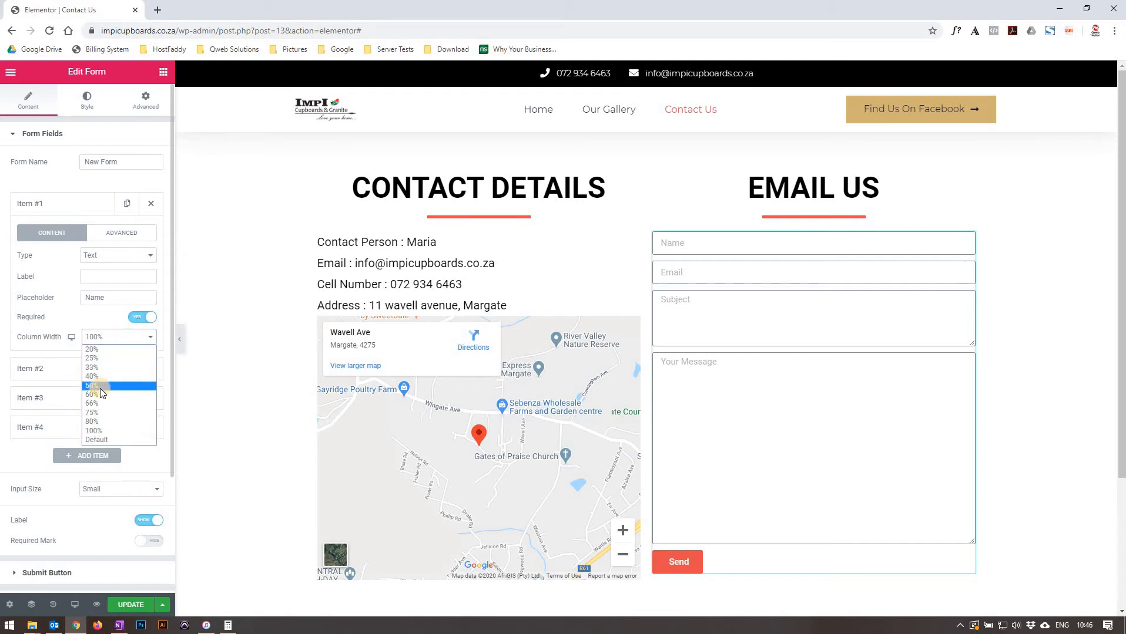
pyautogui.click(99, 387)
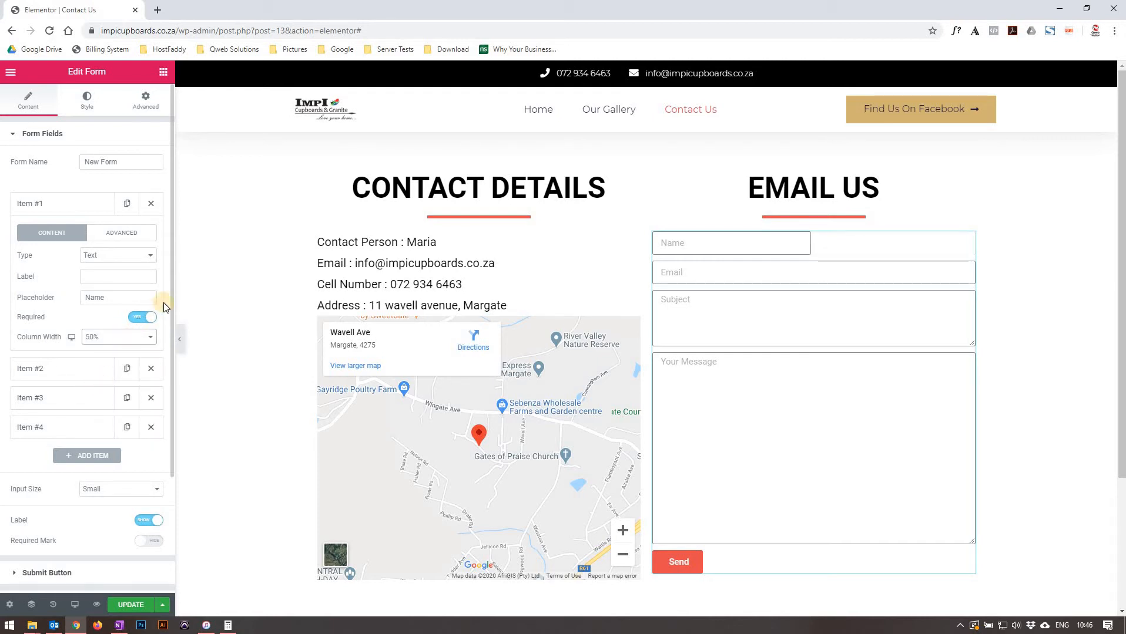
pyautogui.click(70, 370)
pyautogui.click(117, 366)
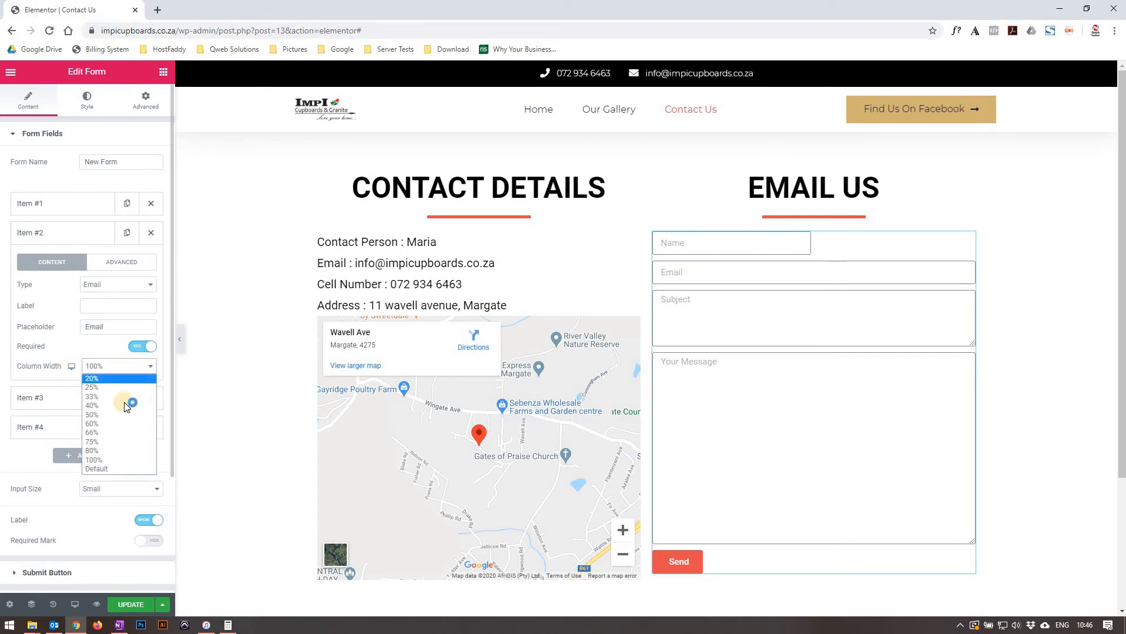
pyautogui.click(123, 414)
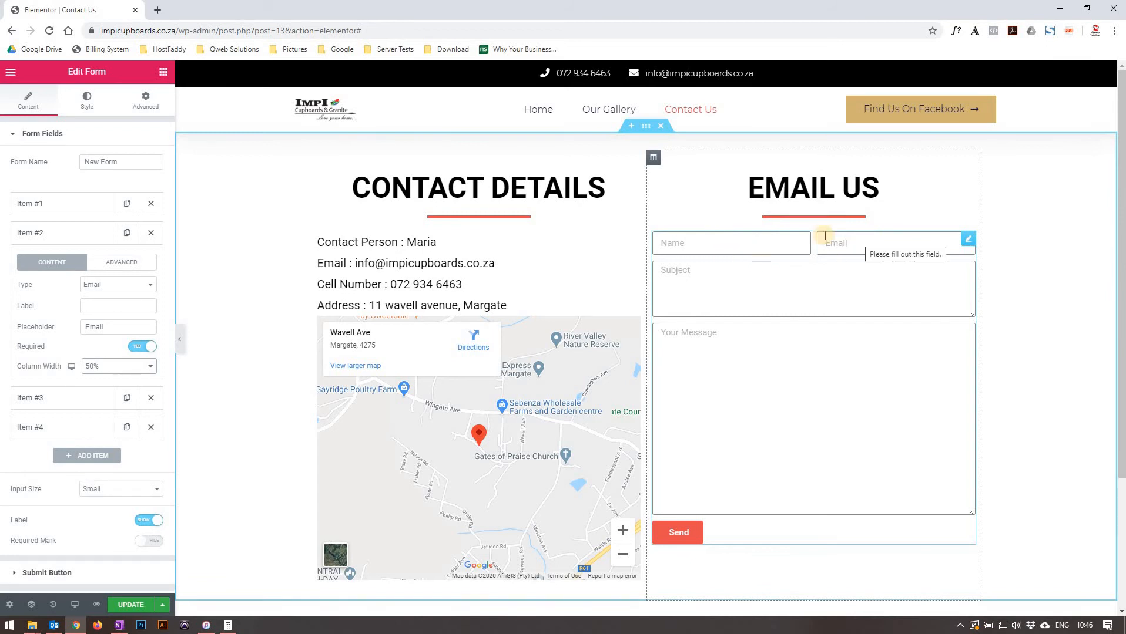
# Return the Email and Name fields' column widths to 100%.
pyautogui.click(114, 366)
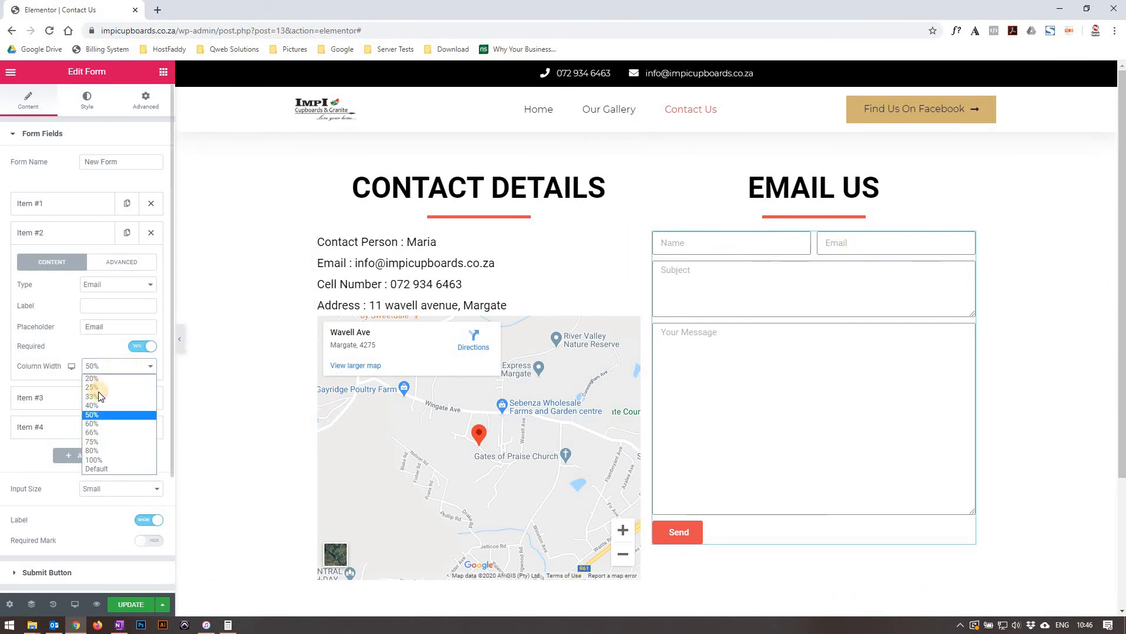
pyautogui.click(107, 460)
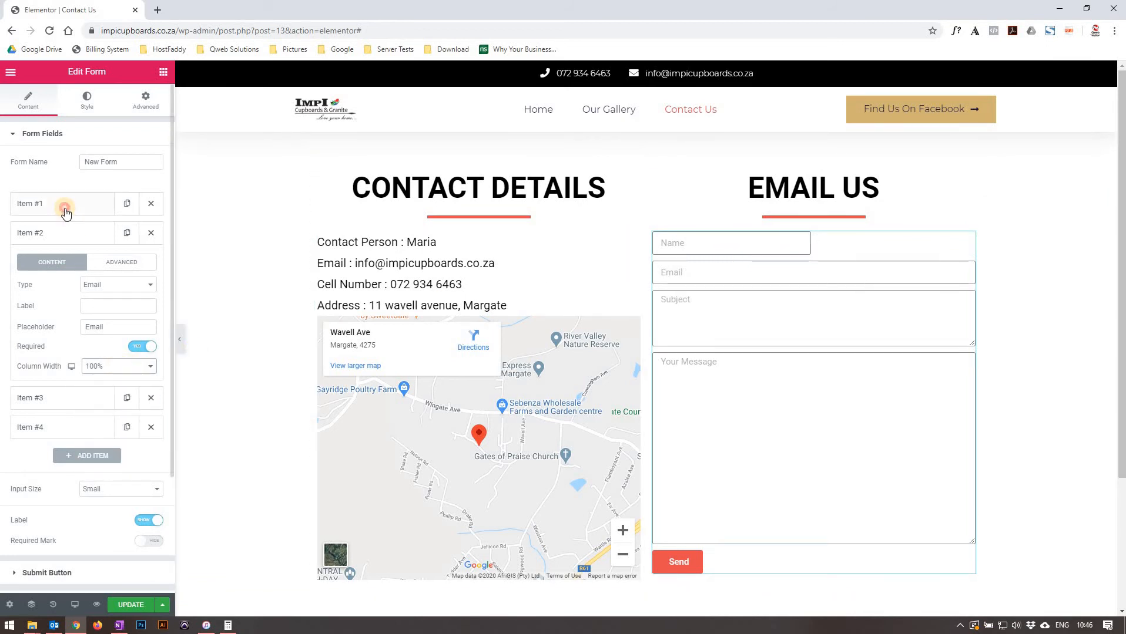
pyautogui.click(64, 205)
pyautogui.click(115, 337)
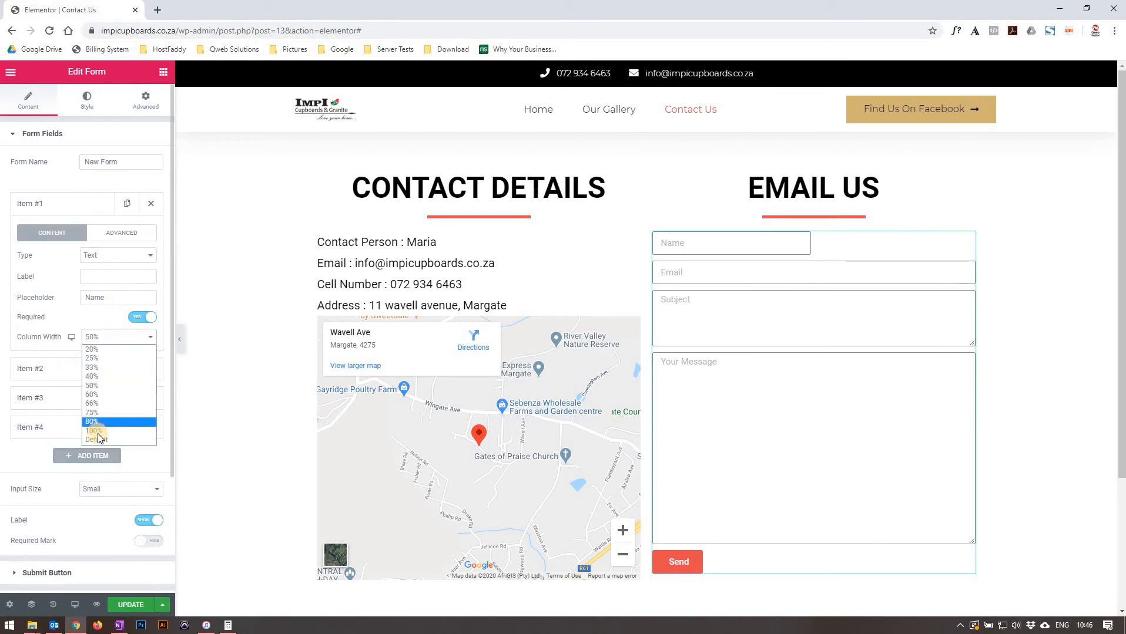
pyautogui.click(85, 430)
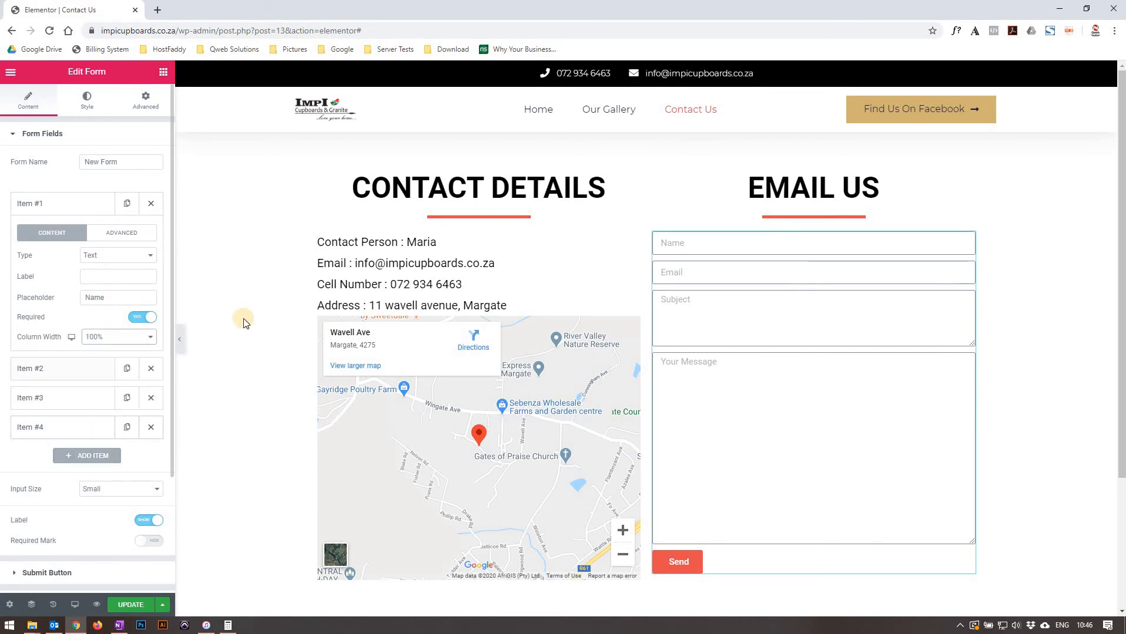
# Expand the Email and Subject form fields and examine the Subject field's type options.
pyautogui.click(81, 369)
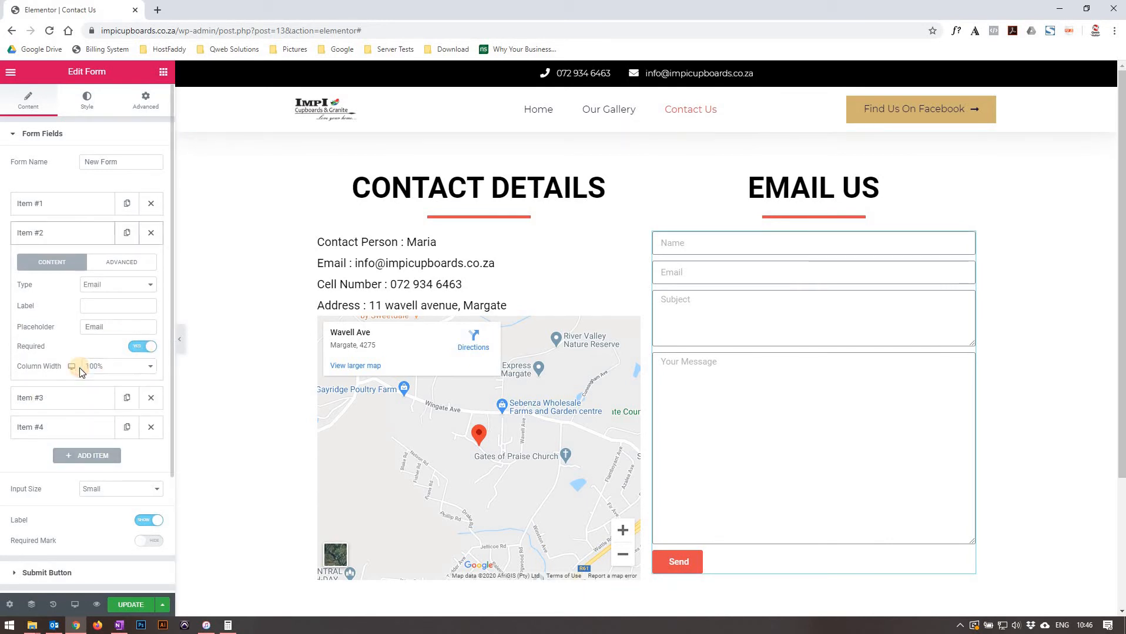
pyautogui.click(73, 398)
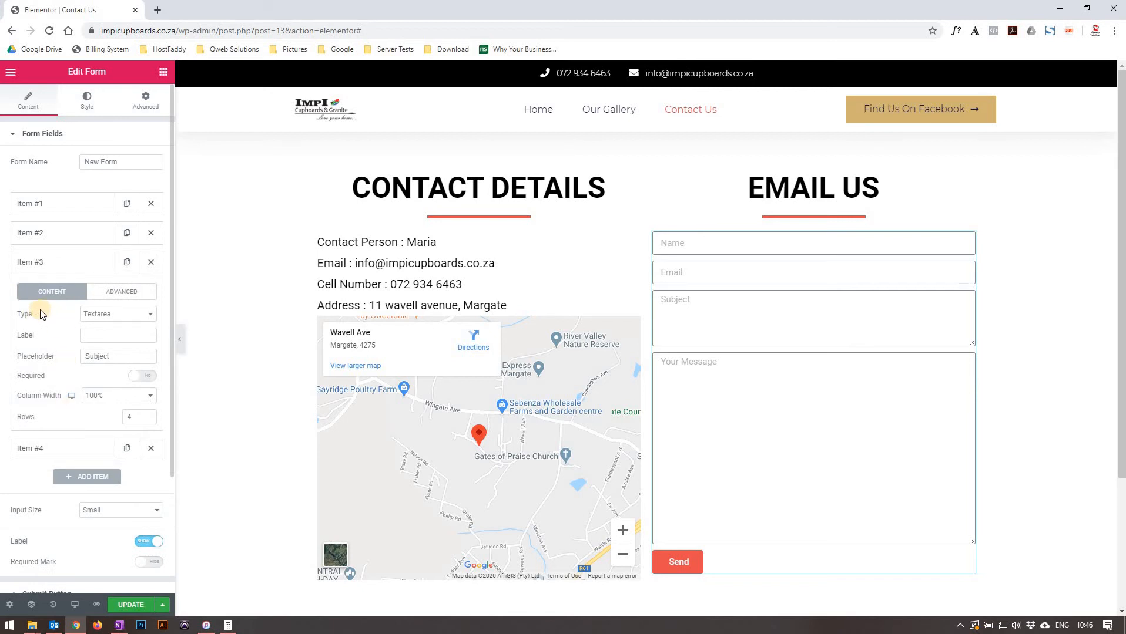
pyautogui.click(105, 315)
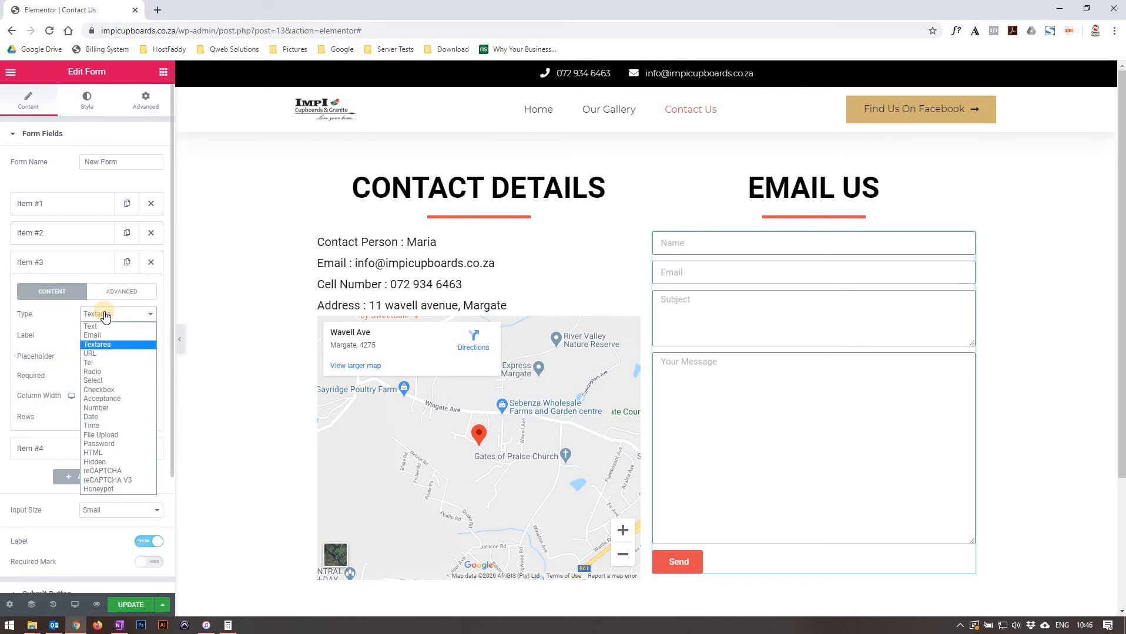
pyautogui.click(105, 316)
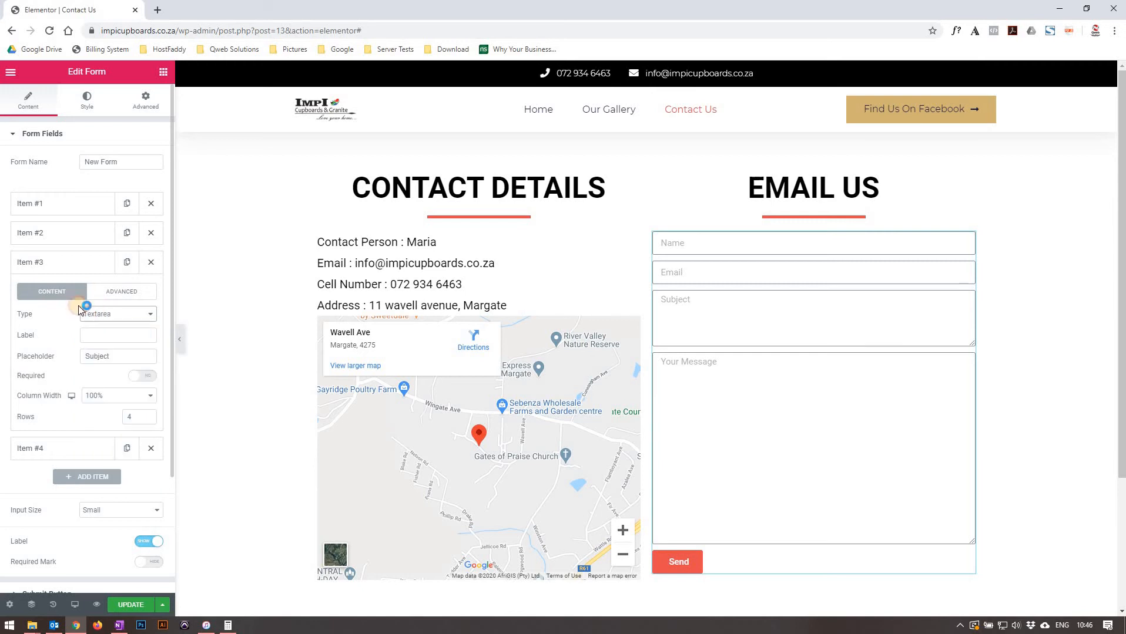
# Collapse the form field items and open the submit button settings.
pyautogui.click(47, 258)
pyautogui.click(50, 229)
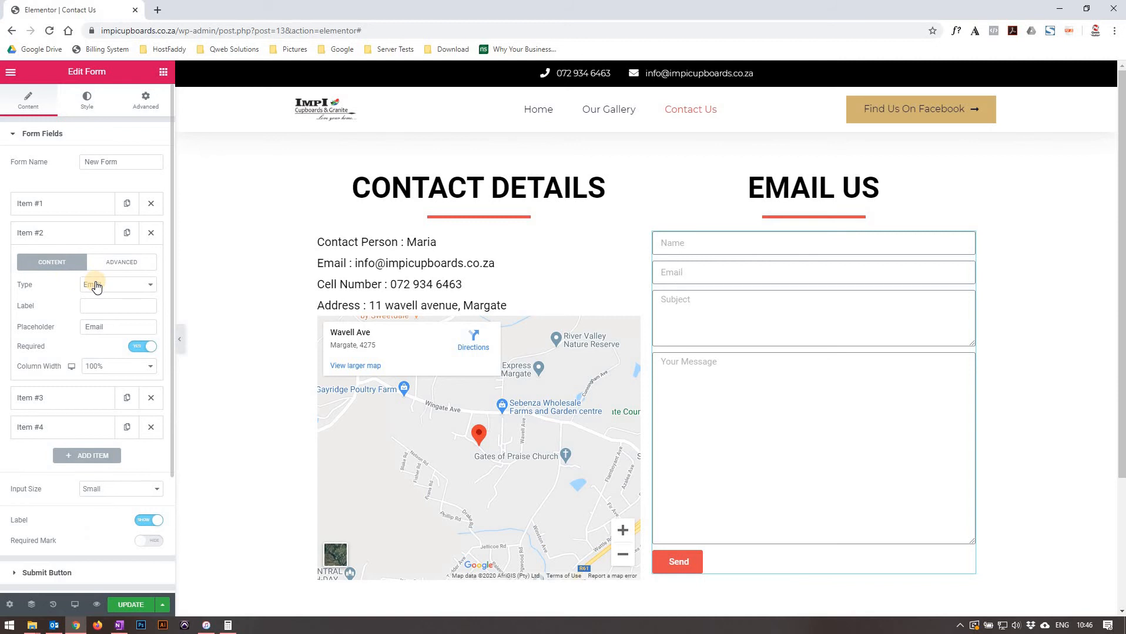
pyautogui.click(40, 230)
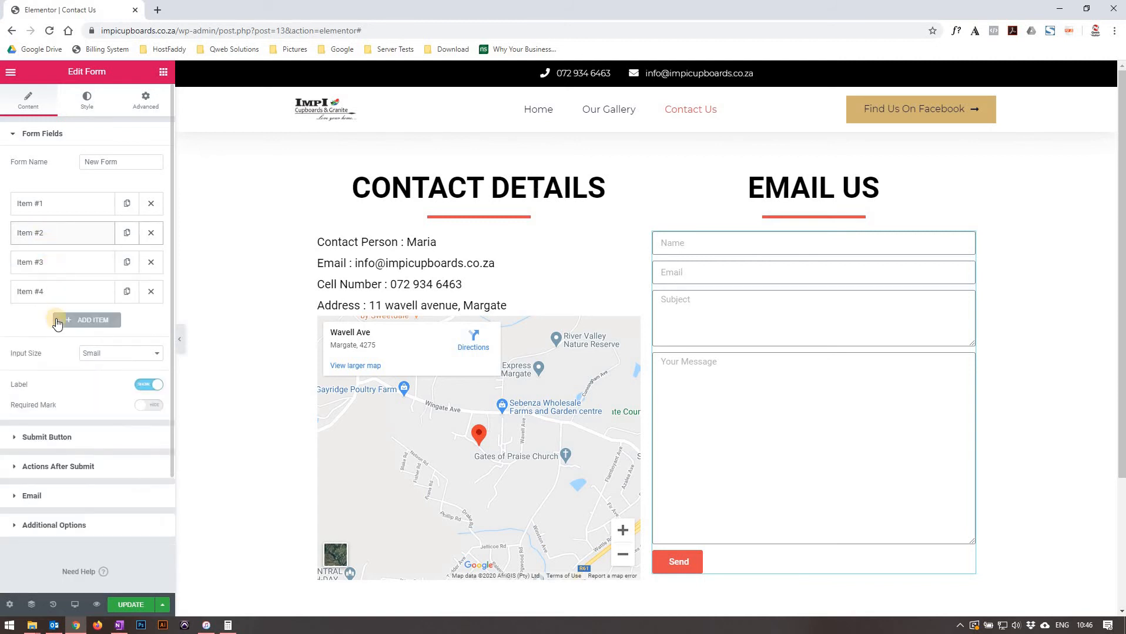
pyautogui.click(94, 437)
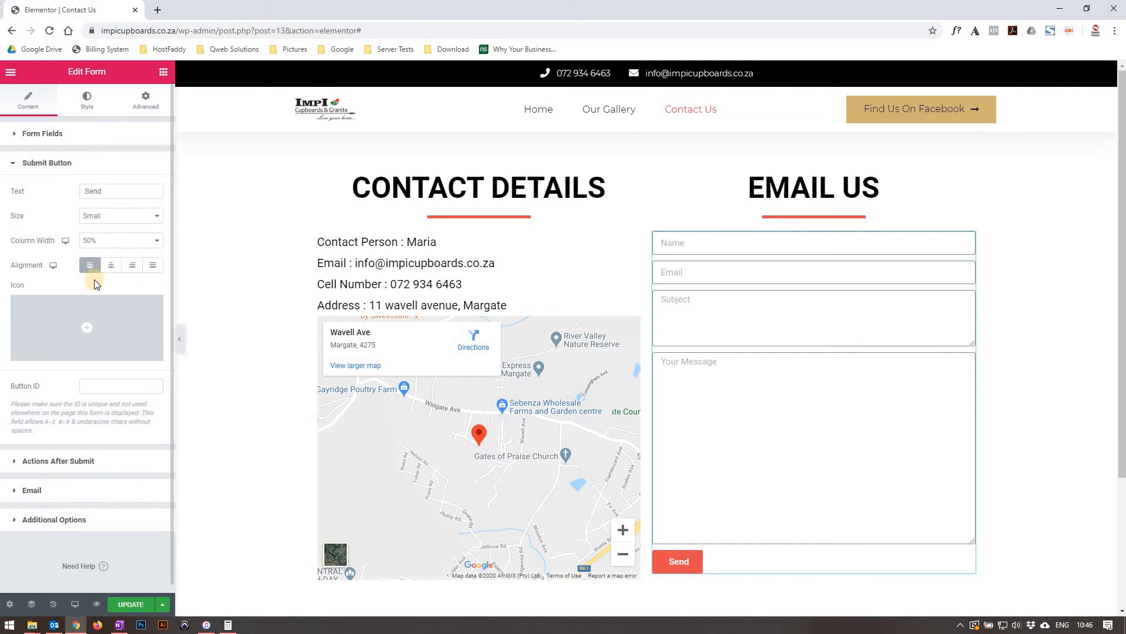
# Try a Large submit button size, then return it to Small.
pyautogui.click(112, 187)
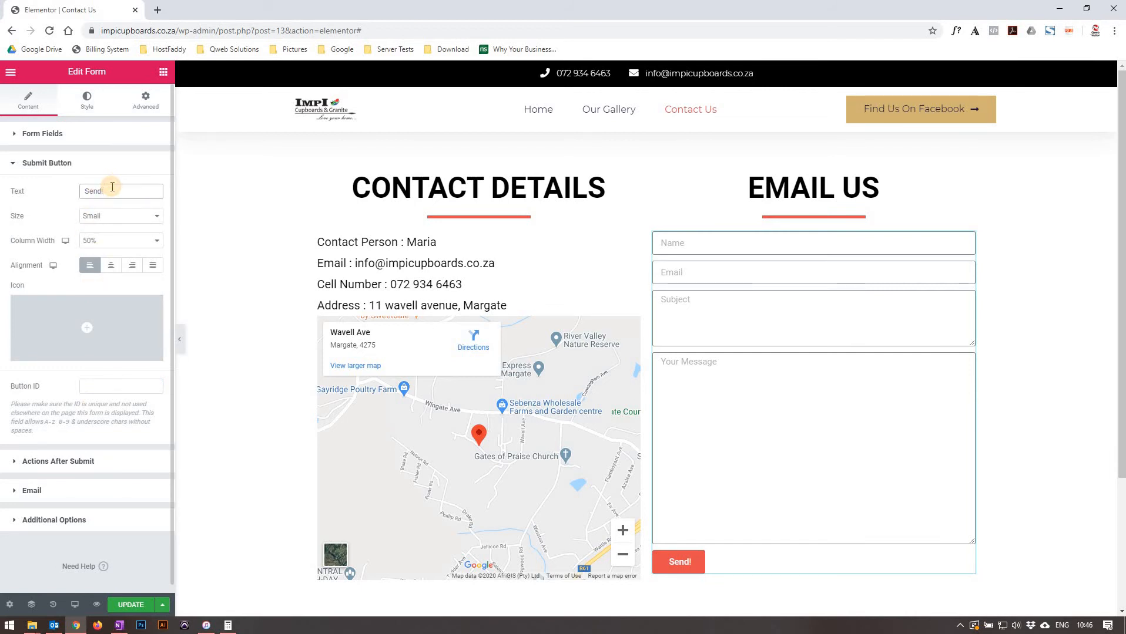
pyautogui.press('BackSpace')
pyautogui.click(97, 215)
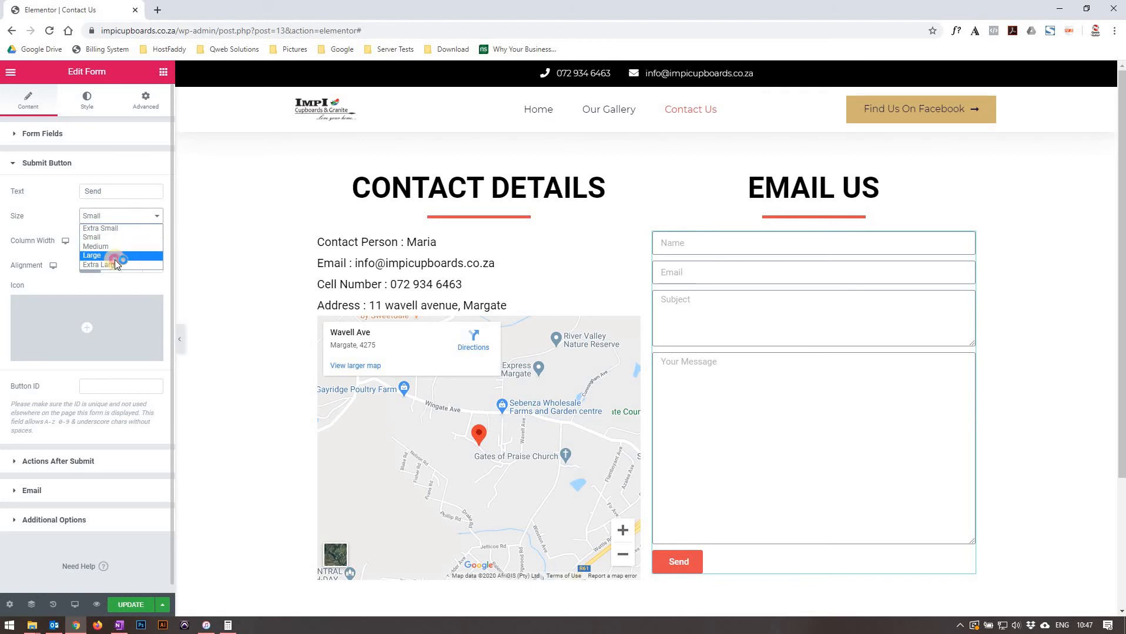
pyautogui.click(114, 260)
pyautogui.click(100, 219)
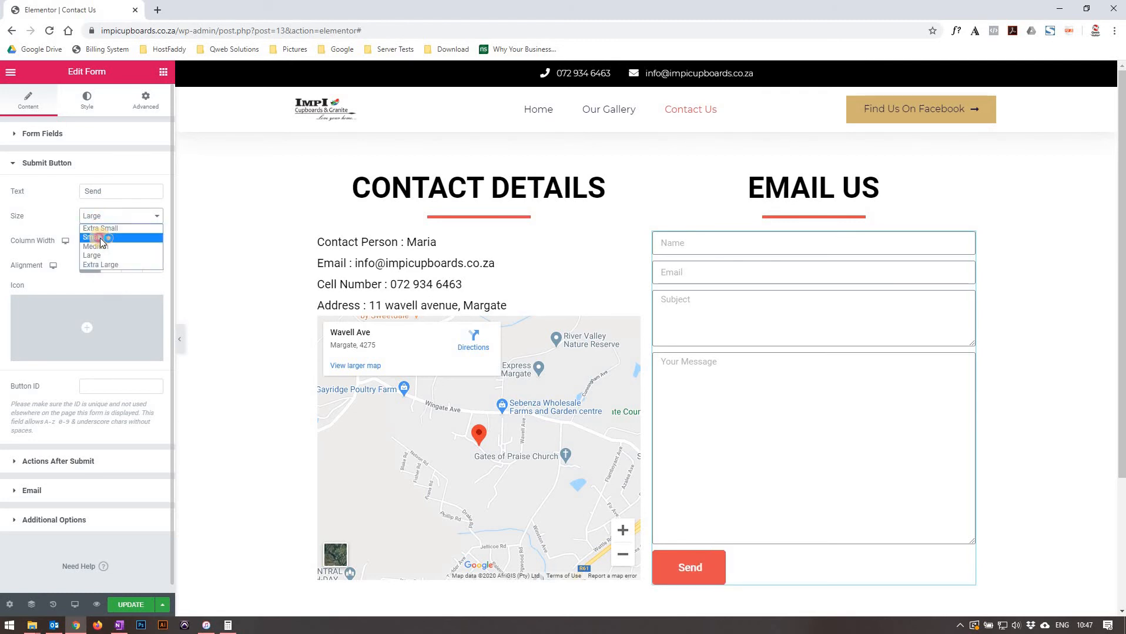
pyautogui.click(101, 240)
# Try submit button column widths of 100% and 50%, and centre then left alignment.
pyautogui.click(106, 242)
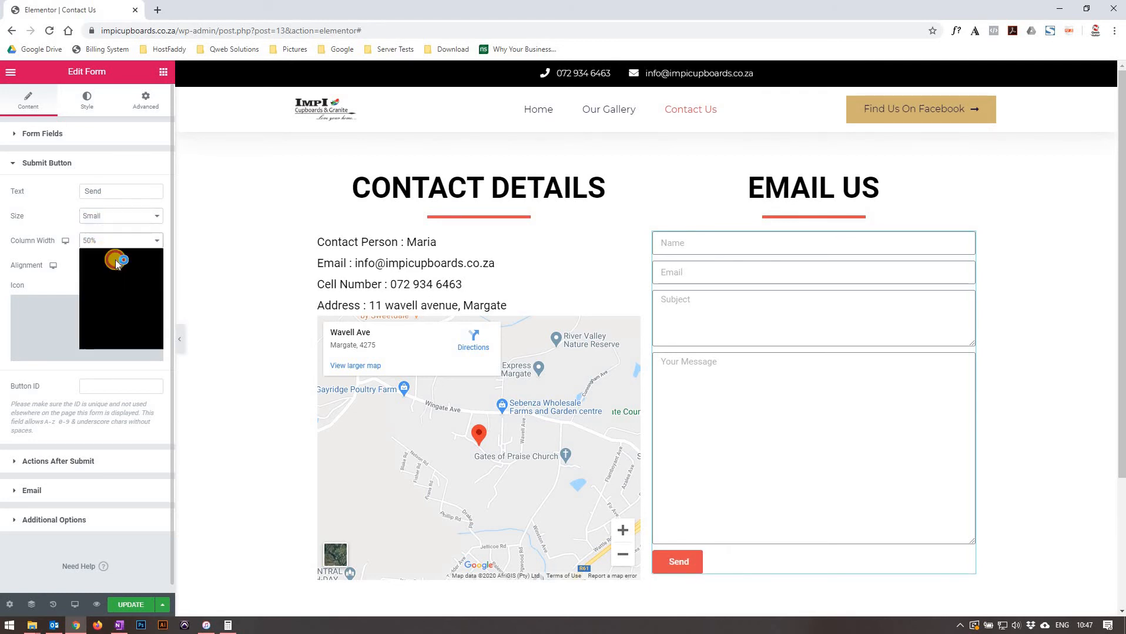
pyautogui.click(97, 333)
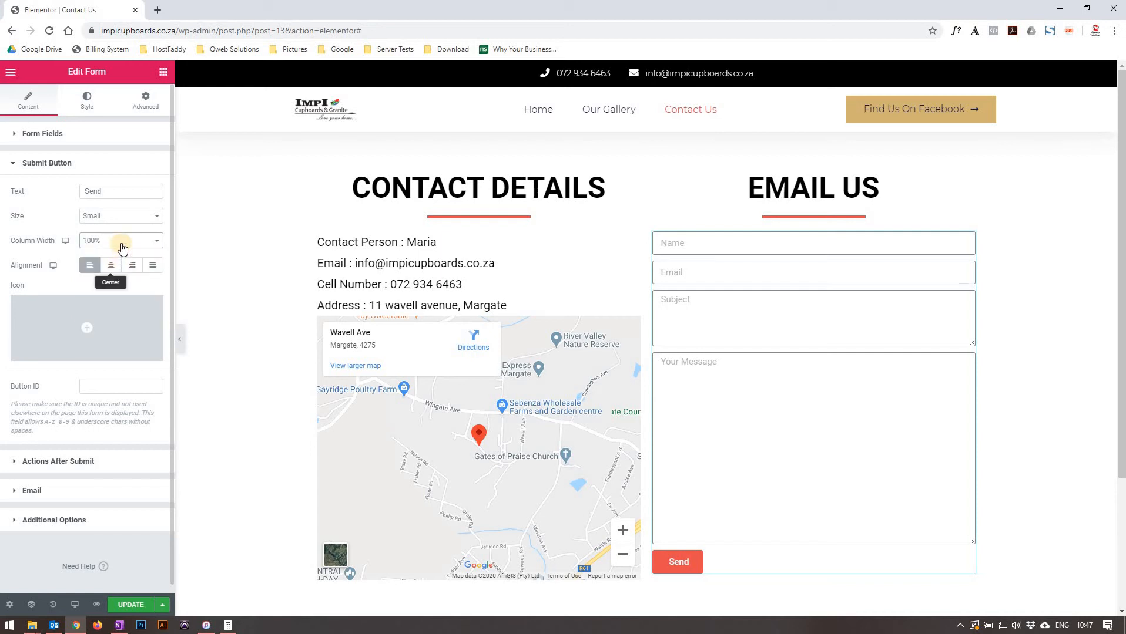
pyautogui.click(121, 247)
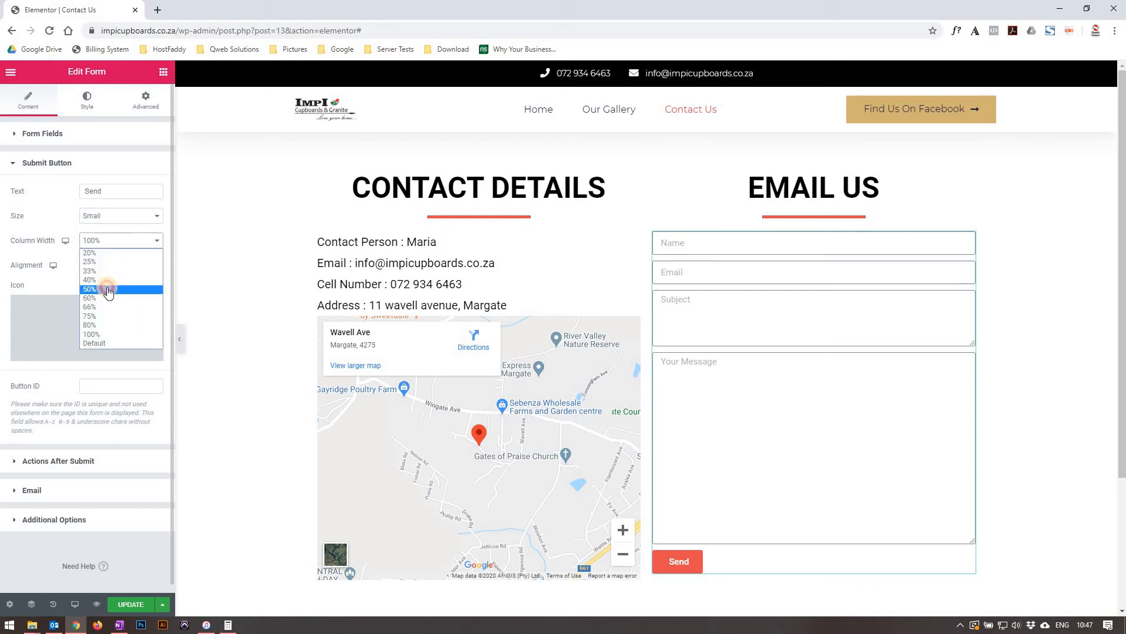
pyautogui.click(106, 292)
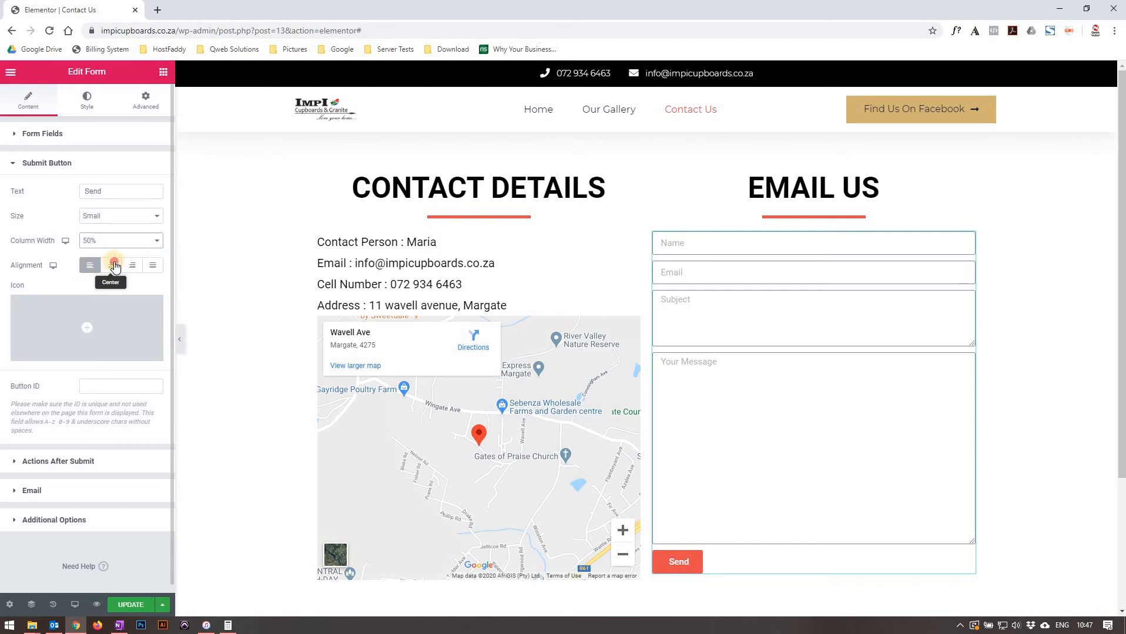
pyautogui.click(112, 268)
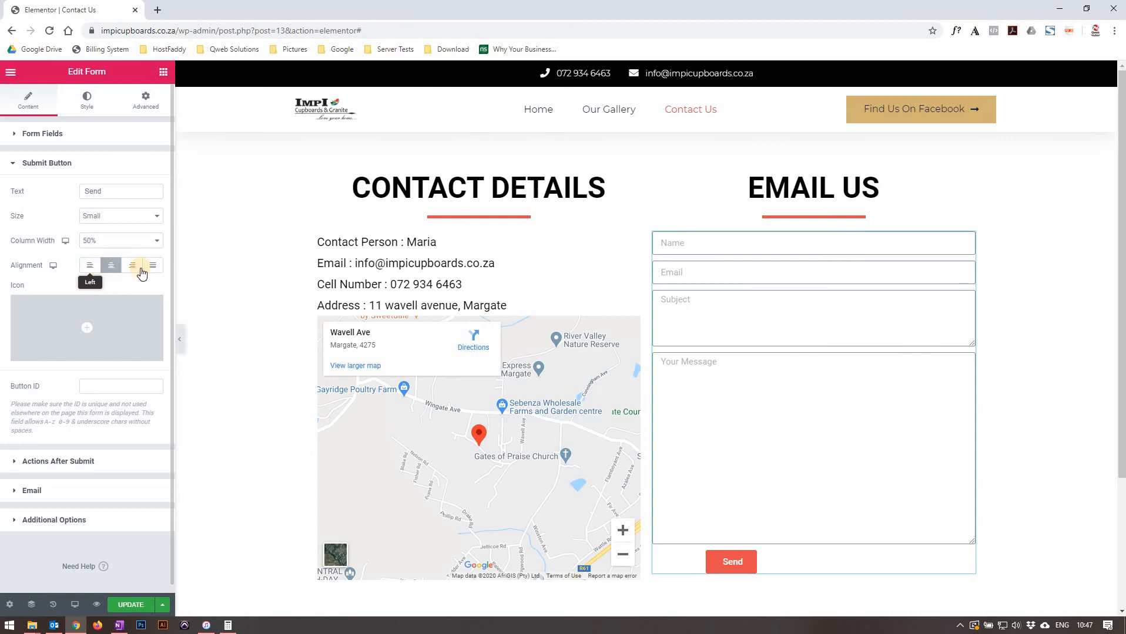
pyautogui.click(90, 265)
# Review the Actions After Submit and Email settings, then open the form's style options.
pyautogui.moveTo(99, 314)
pyautogui.scroll(-1, 100, 305)
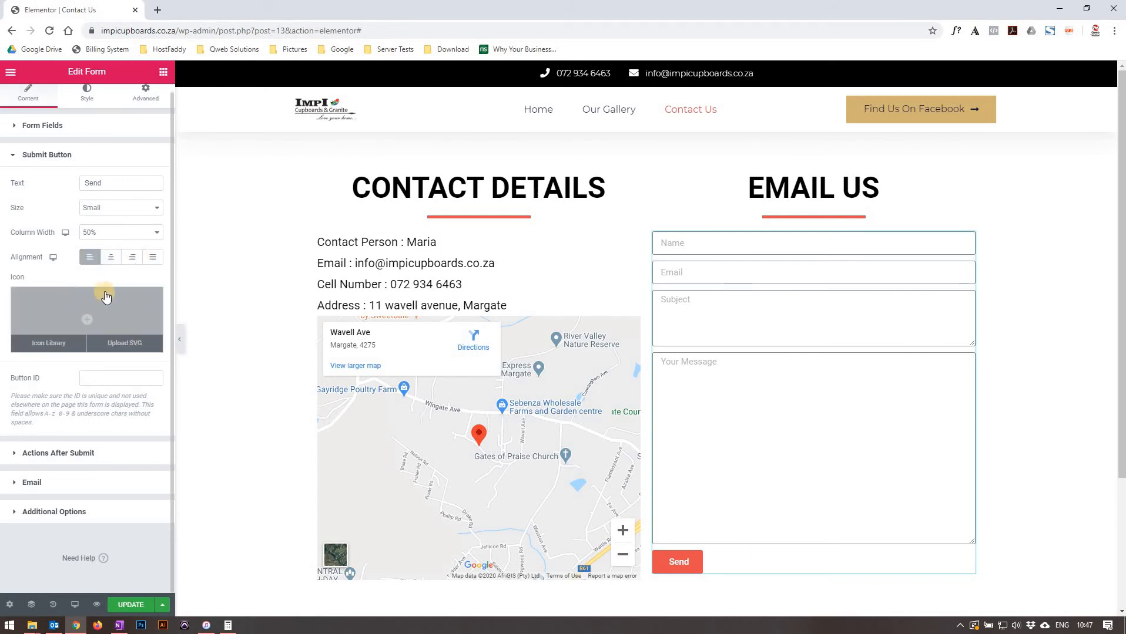
pyautogui.click(53, 452)
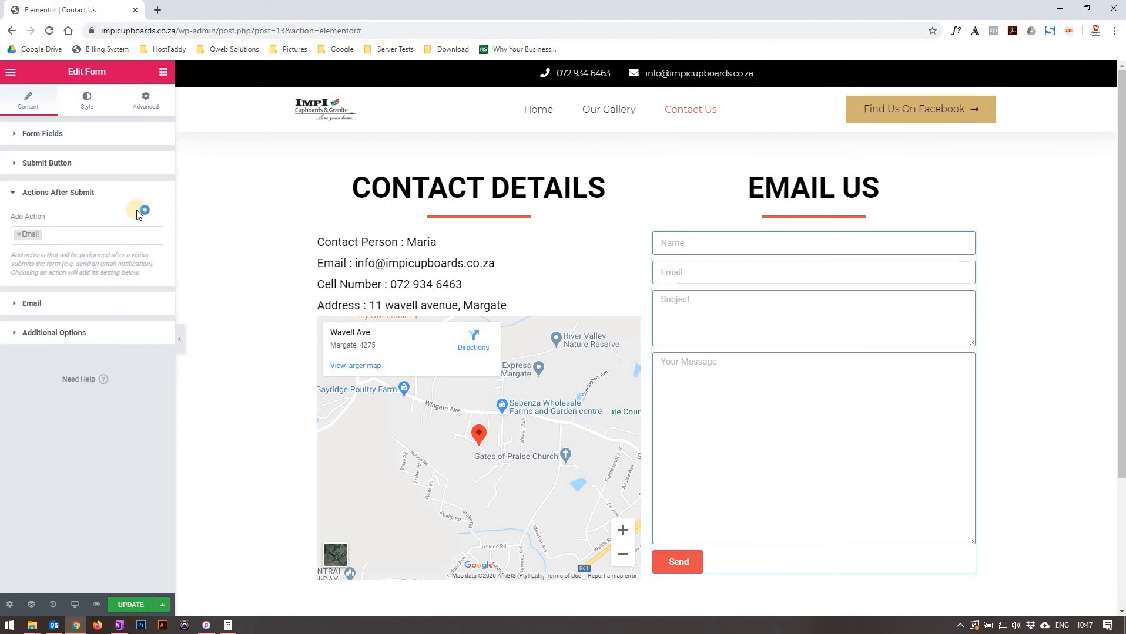
pyautogui.click(59, 305)
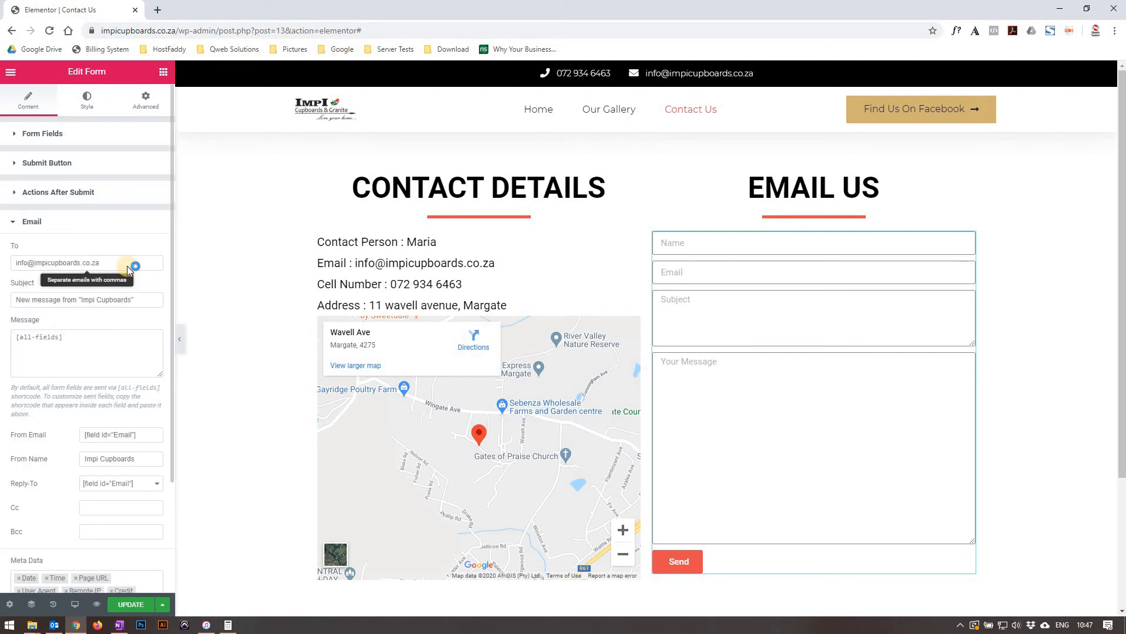
pyautogui.scroll(-3, 127, 266)
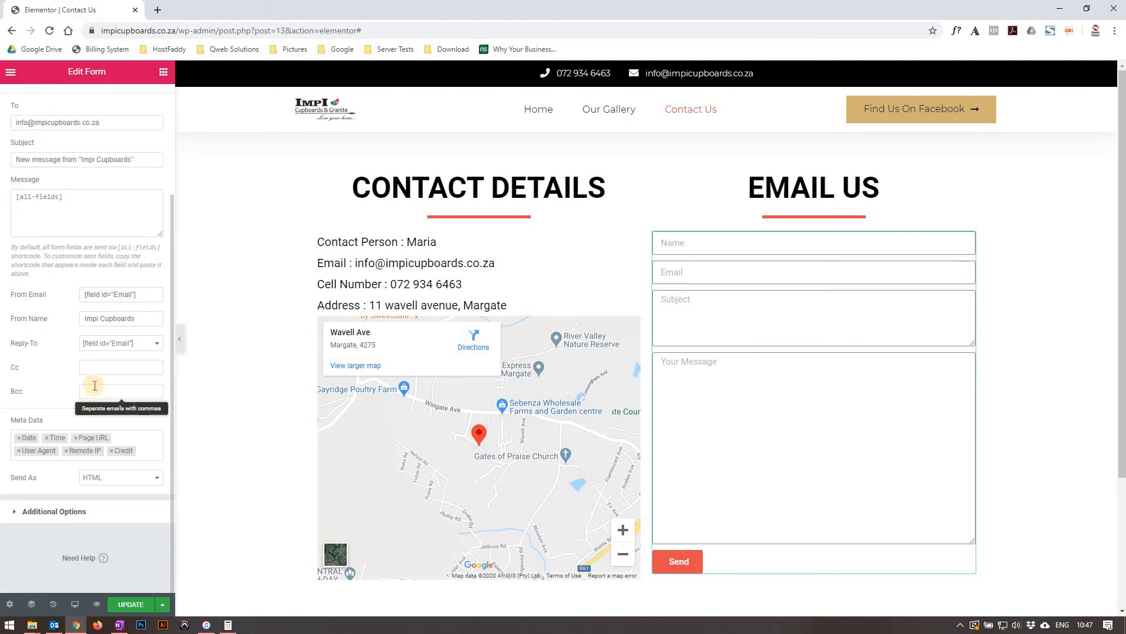
pyautogui.click(66, 509)
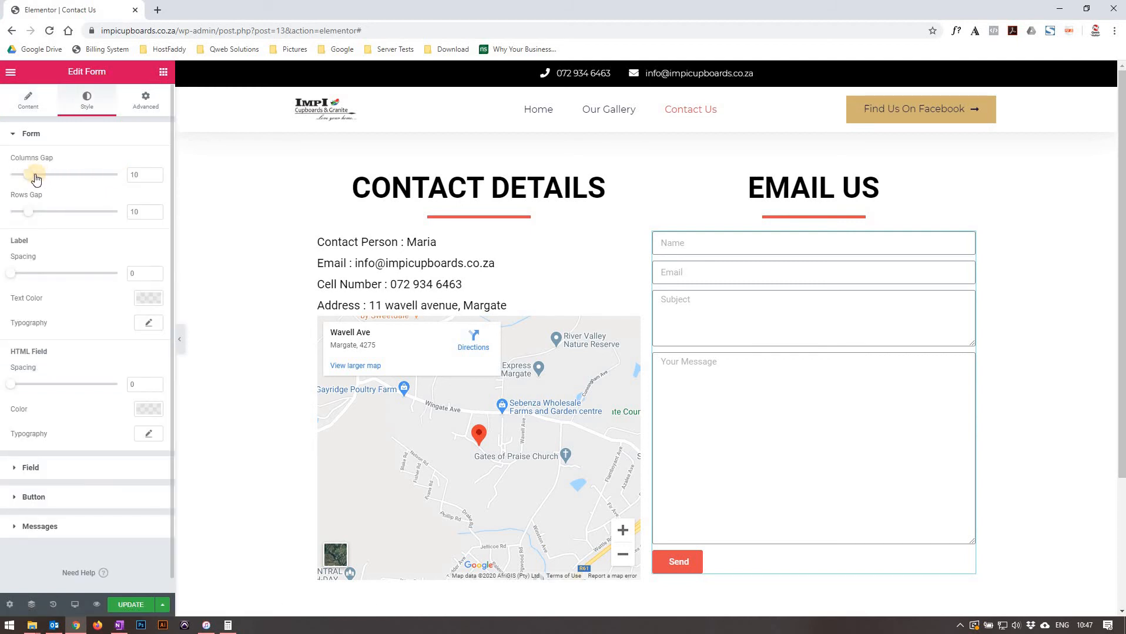
# Try a form columns gap of 32, then reset it to 10.
pyautogui.moveTo(34, 179); pyautogui.dragTo(70, 206)
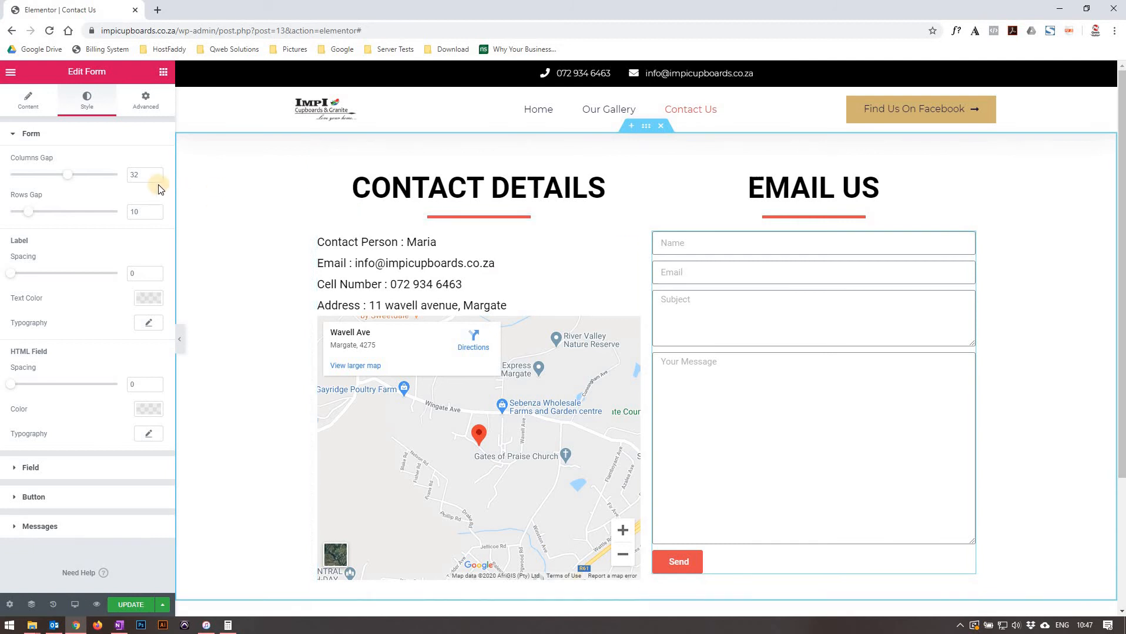
pyautogui.doubleClick(136, 175)
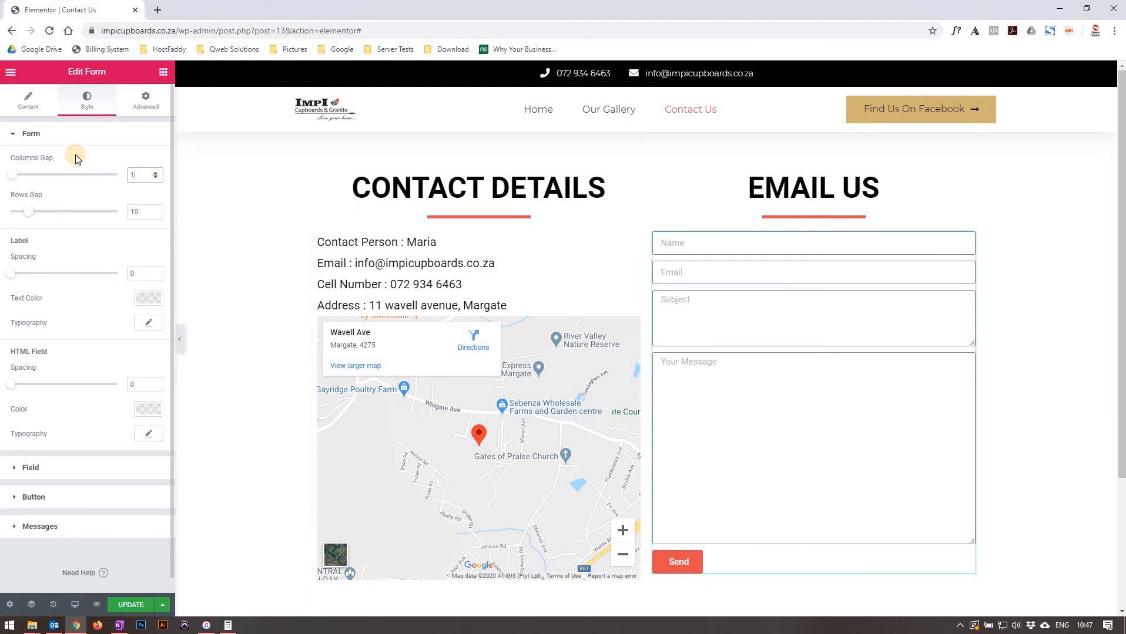
pyautogui.click(79, 134)
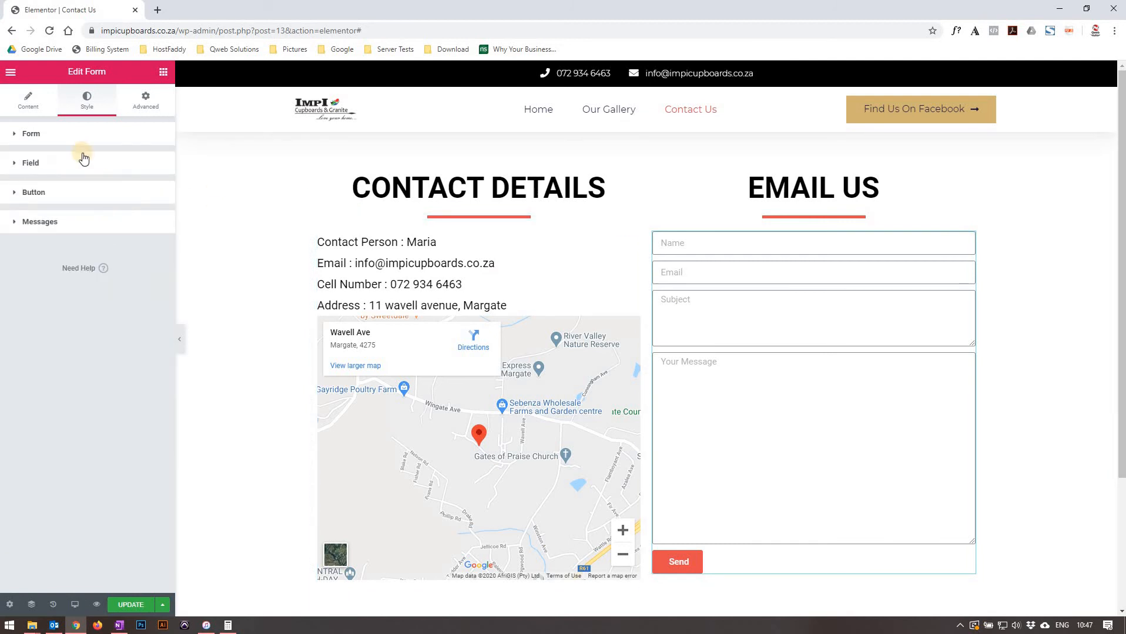
pyautogui.click(59, 136)
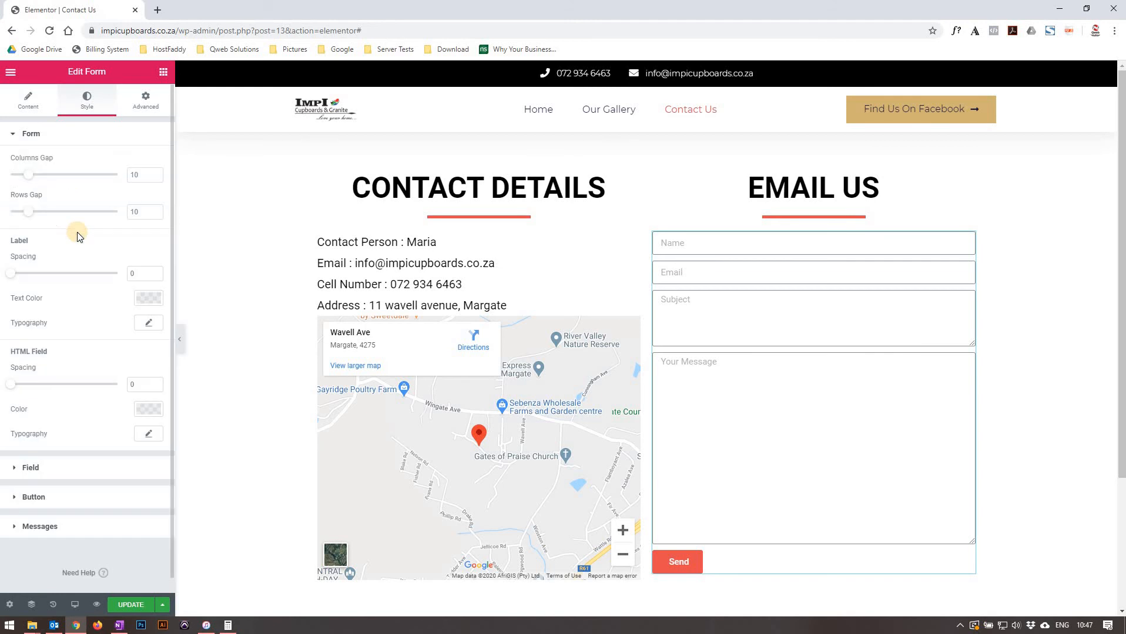
# Examine the label and field style options, including text colour and typography.
pyautogui.click(31, 258)
pyautogui.click(123, 303)
pyautogui.click(149, 300)
pyautogui.click(60, 465)
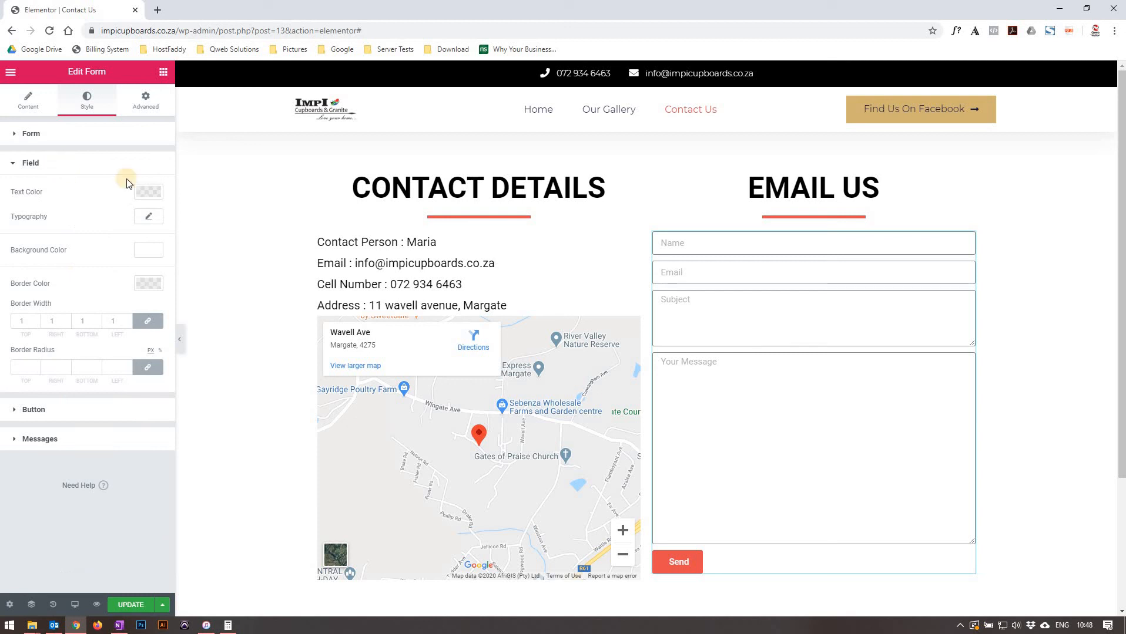
pyautogui.click(151, 191)
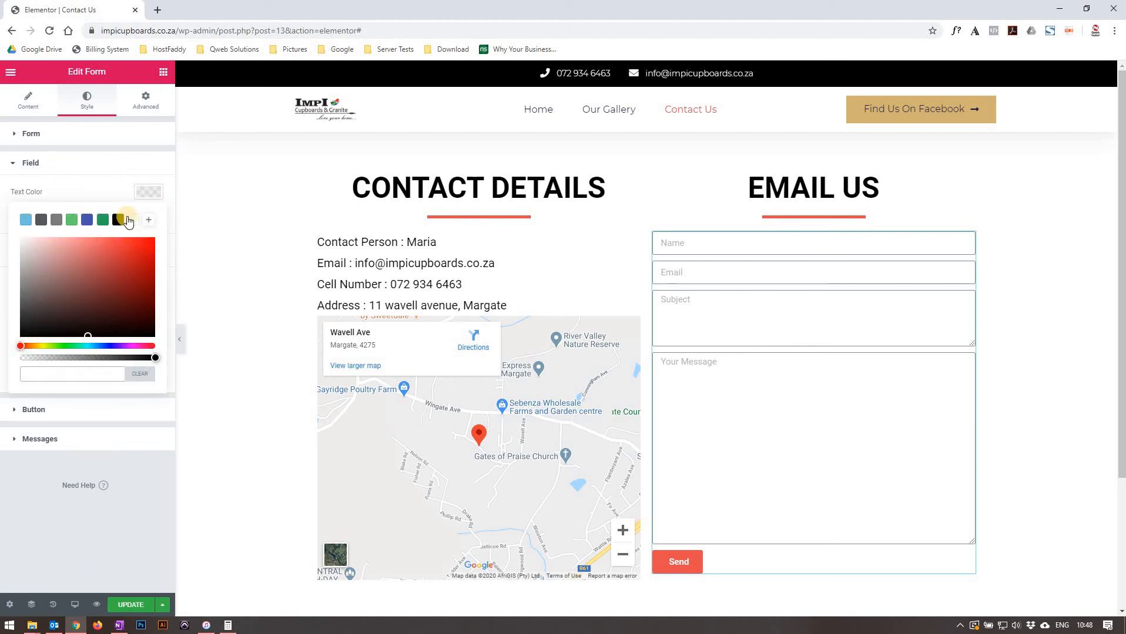
pyautogui.click(151, 192)
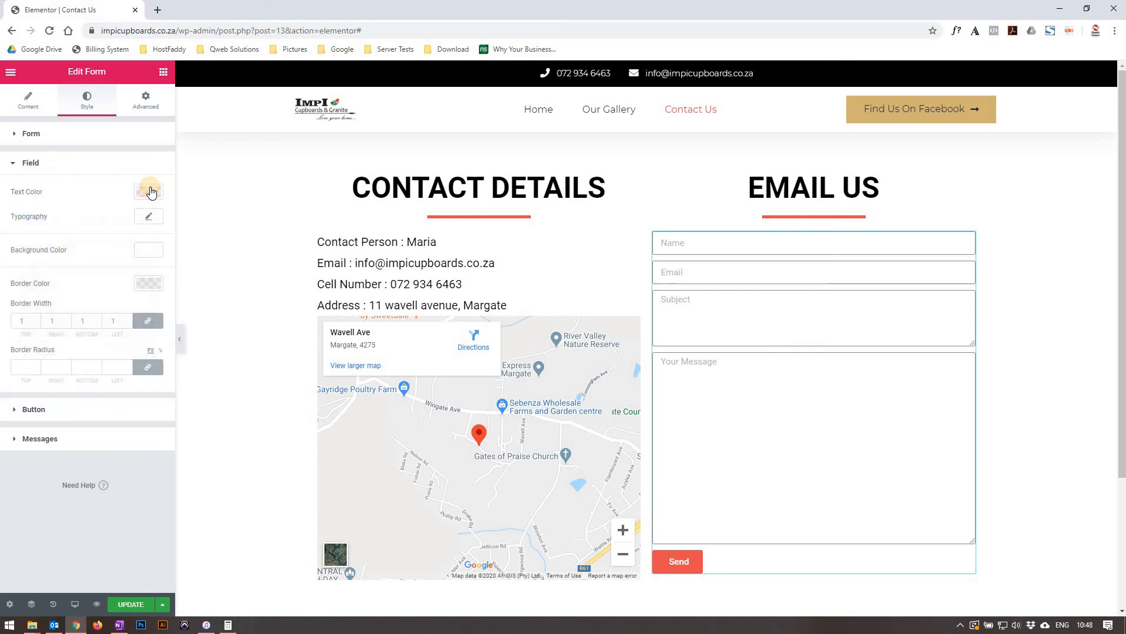
pyautogui.click(149, 218)
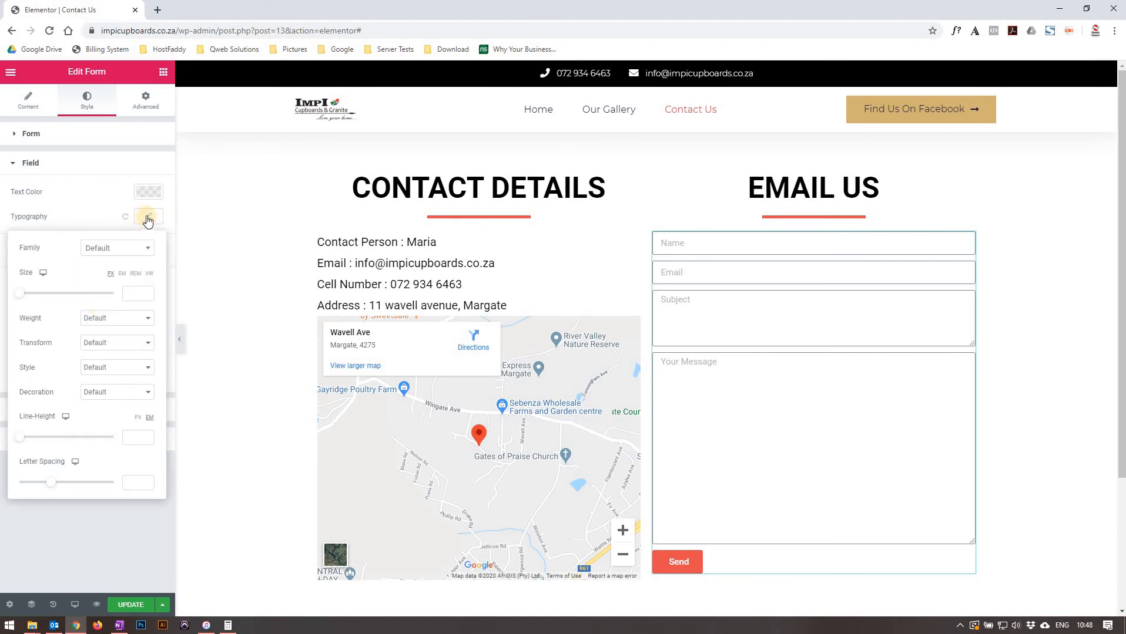
pyautogui.click(148, 218)
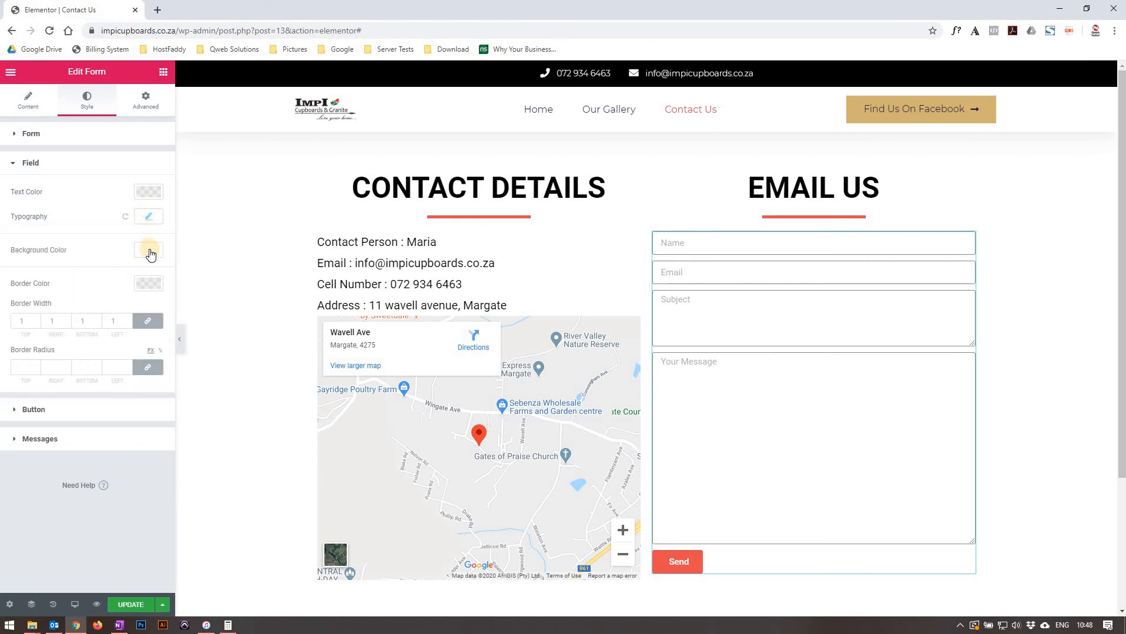
# Try picking a background colour for the form fields.
pyautogui.click(149, 251)
pyautogui.moveTo(77, 313)
pyautogui.mouseDown()
pyautogui.moveTo(174, 312)
pyautogui.moveTo(138, 331)
pyautogui.moveTo(125, 399)
pyautogui.moveTo(41, 316)
pyautogui.moveTo(67, 332)
pyautogui.mouseUp()
pyautogui.click(133, 277)
pyautogui.click(139, 251)
# Try field border widths of 0, 5 and 2 before returning to 1.
pyautogui.click(26, 320)
pyautogui.click(27, 321)
pyautogui.write('0')
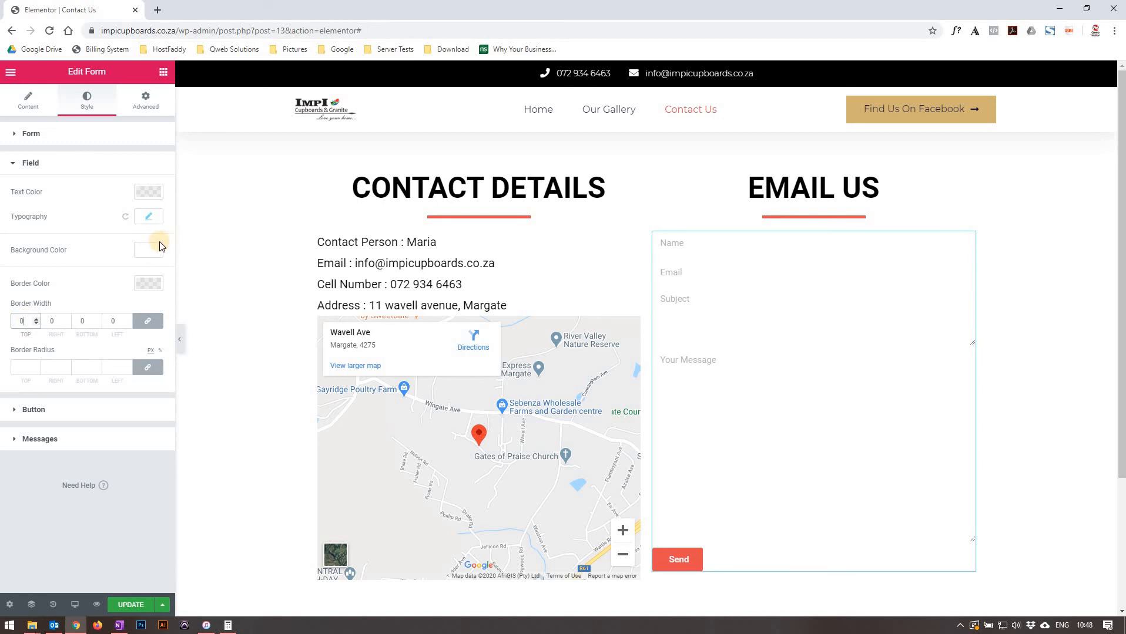
pyautogui.press('Up')
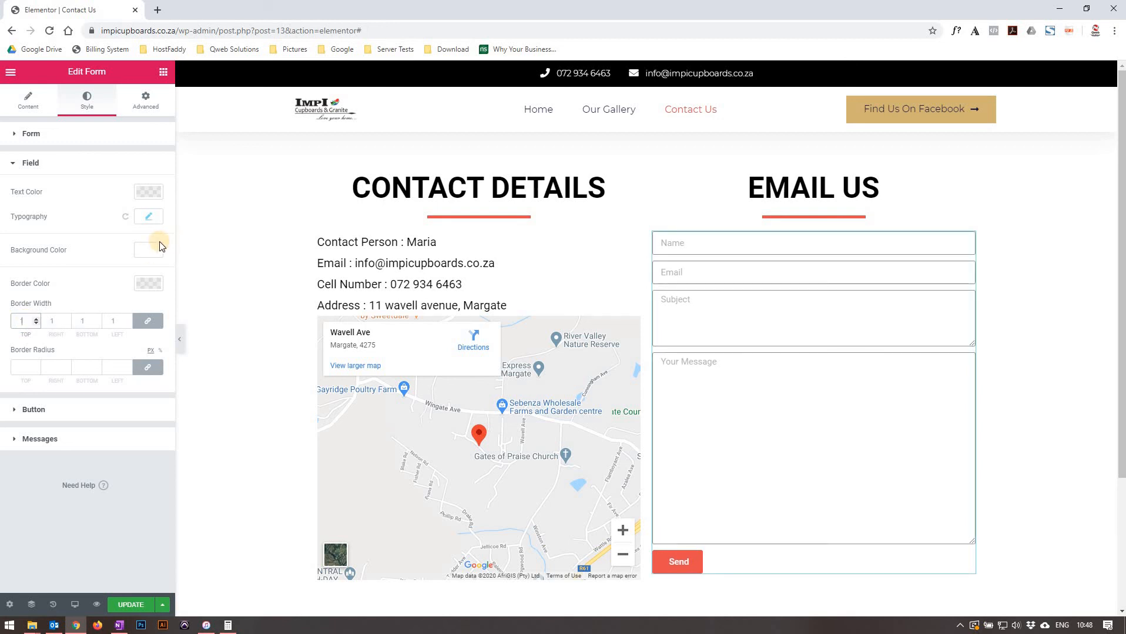
pyautogui.click(35, 319)
pyautogui.click(36, 319)
pyautogui.click(35, 319)
pyautogui.click(35, 319)
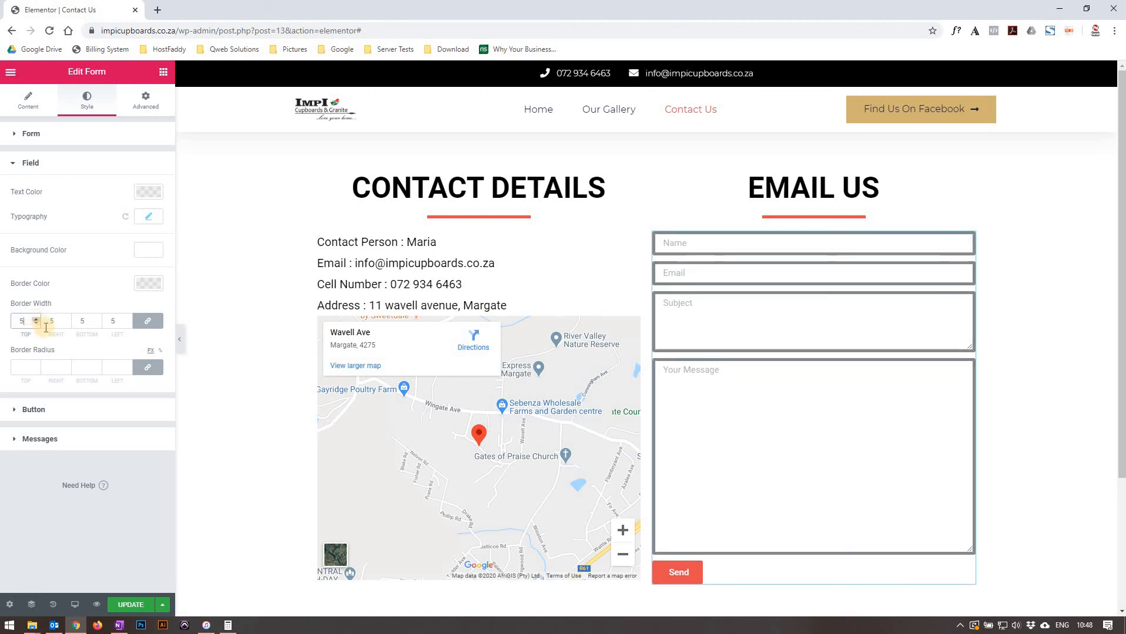
pyautogui.click(35, 323)
pyautogui.click(35, 323)
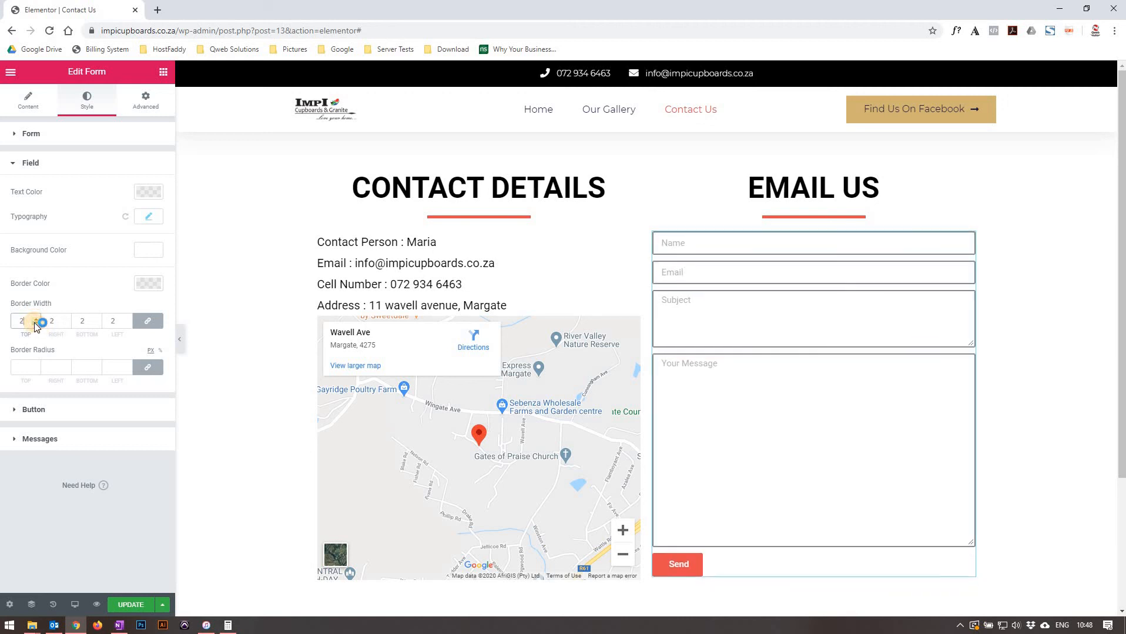
pyautogui.click(35, 323)
pyautogui.click(36, 323)
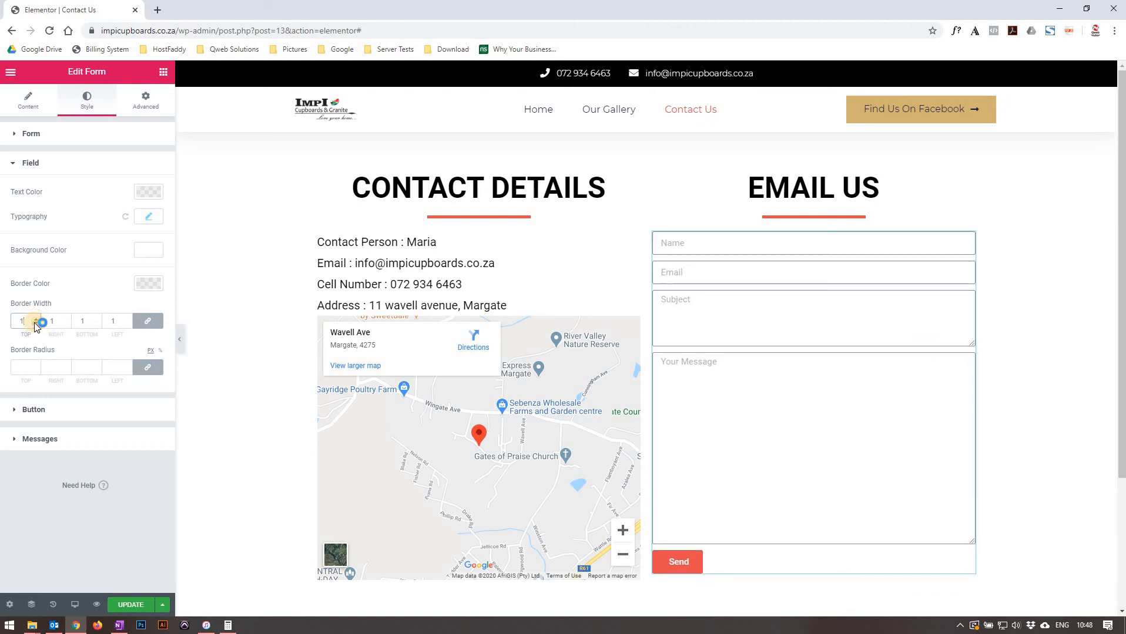
# Try a field border radius of 9.
pyautogui.click(30, 365)
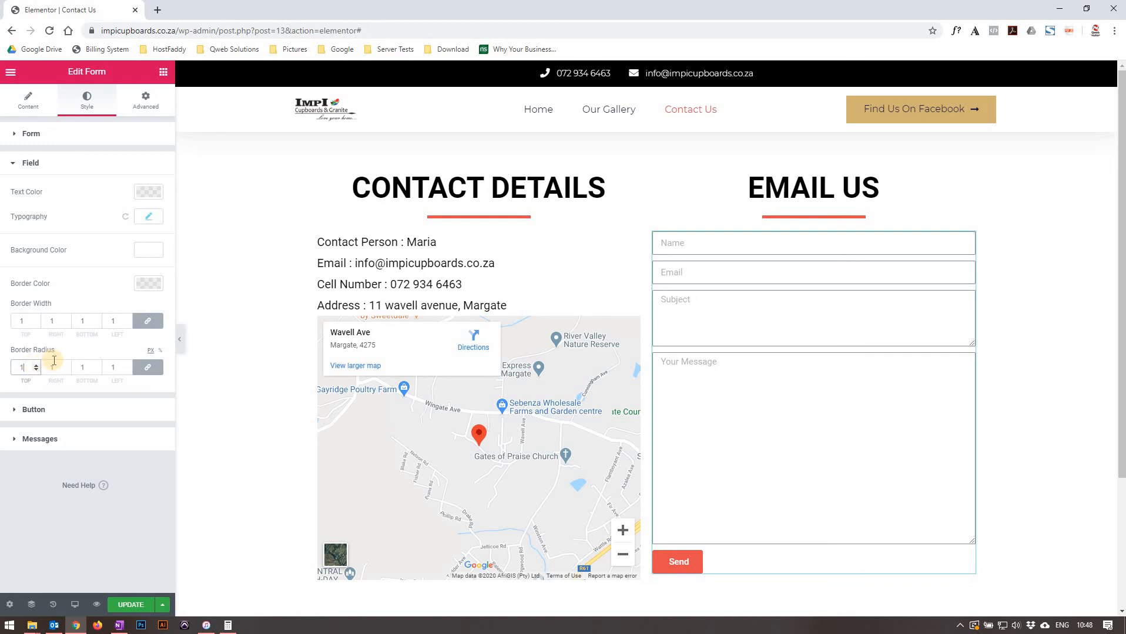
pyautogui.press('BackSpace')
pyautogui.write('9')
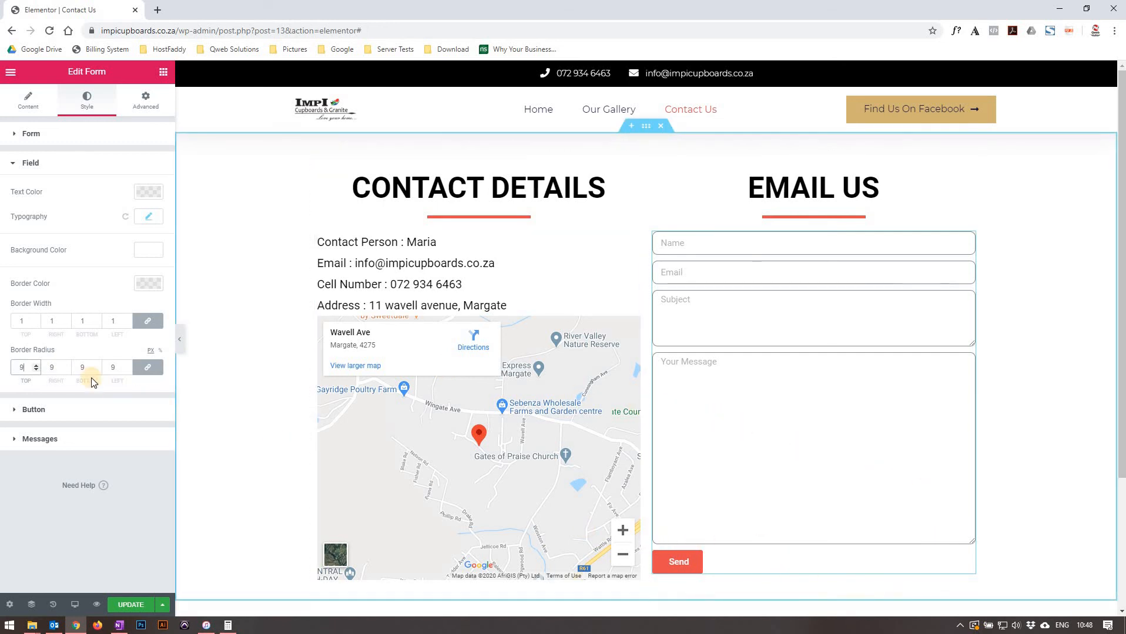
pyautogui.press('BackSpace')
# Review the button's normal and hover styles, the message styles and the form's advanced settings.
pyautogui.click(61, 405)
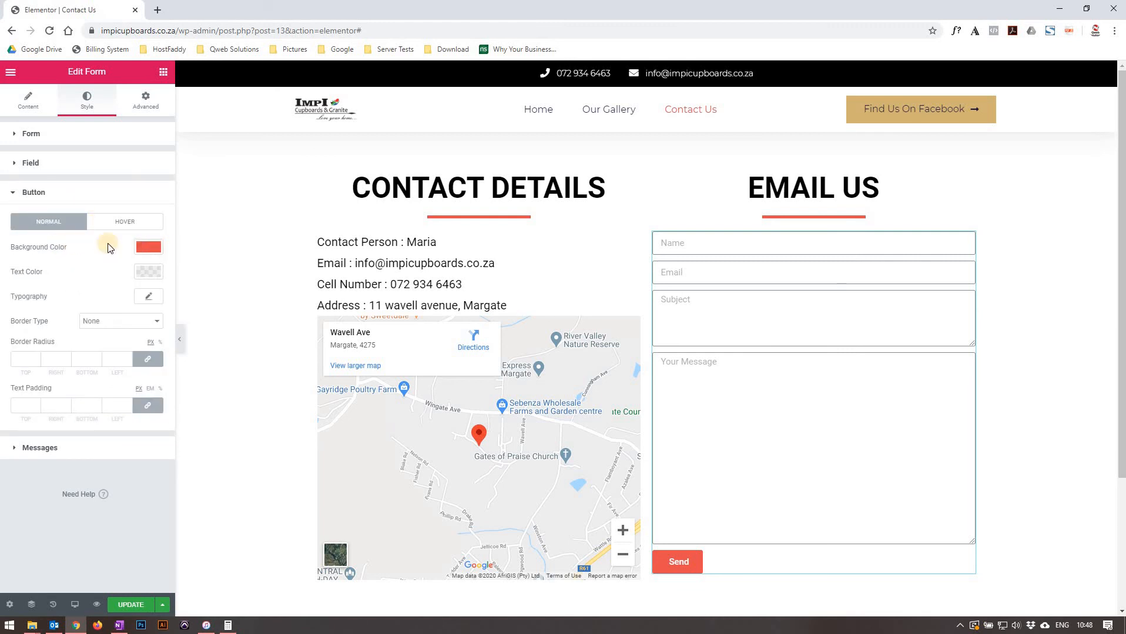
pyautogui.click(103, 226)
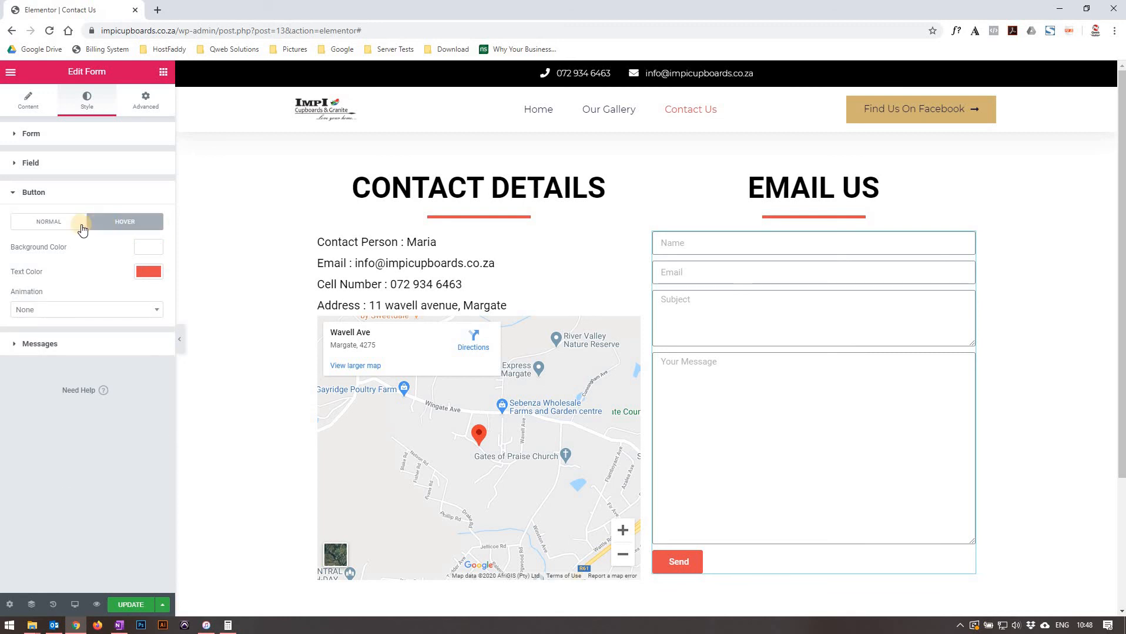
pyautogui.click(67, 228)
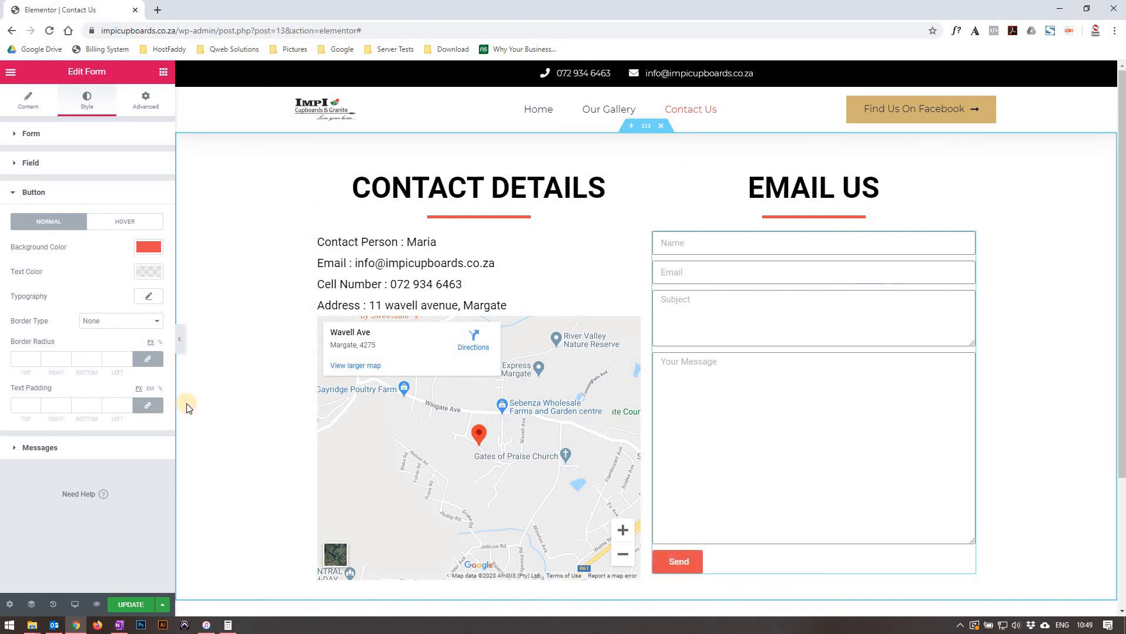
pyautogui.click(94, 448)
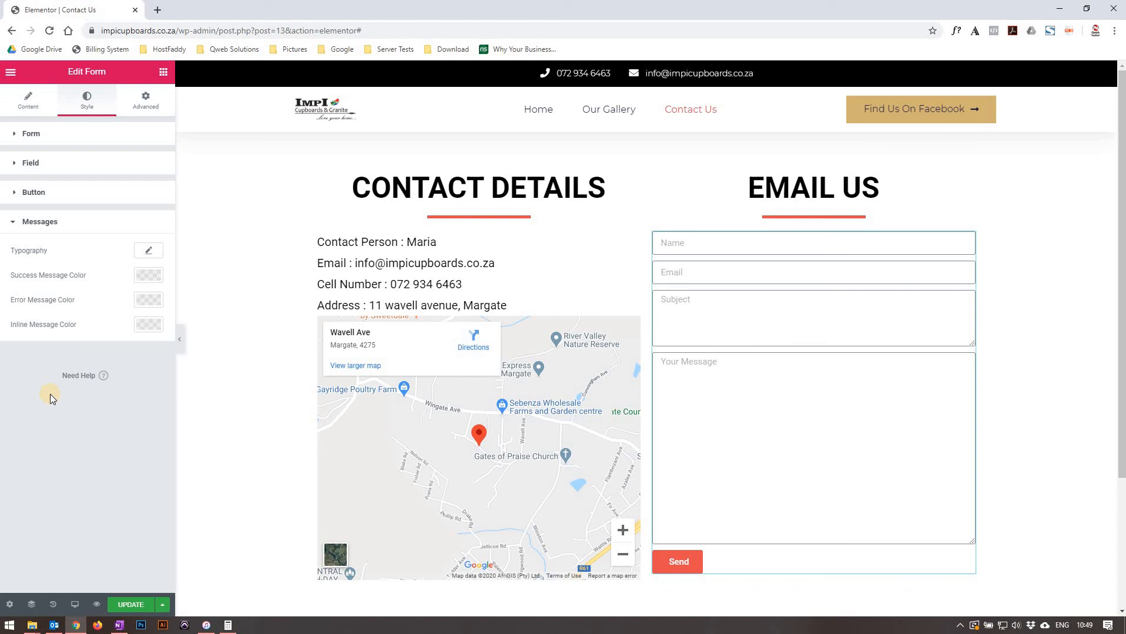
pyautogui.click(146, 100)
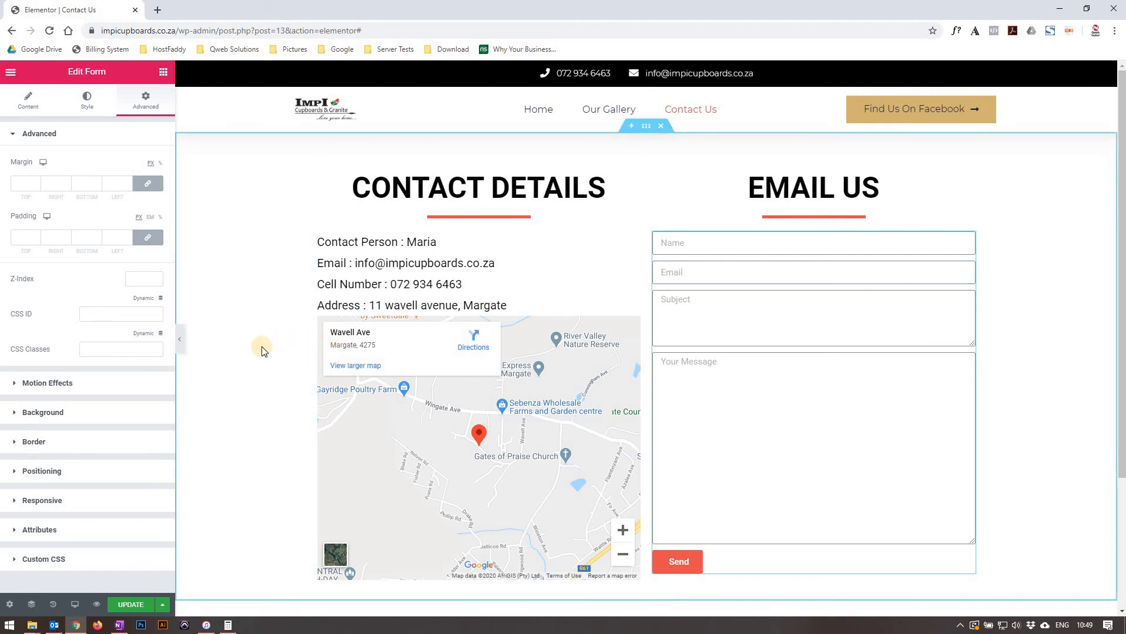
# Save the page changes.
pyautogui.scroll(-1, 262, 350)
pyautogui.scroll(-1, 262, 350)
pyautogui.scroll(2, 262, 351)
pyautogui.scroll(-2, 262, 351)
pyautogui.click(129, 605)
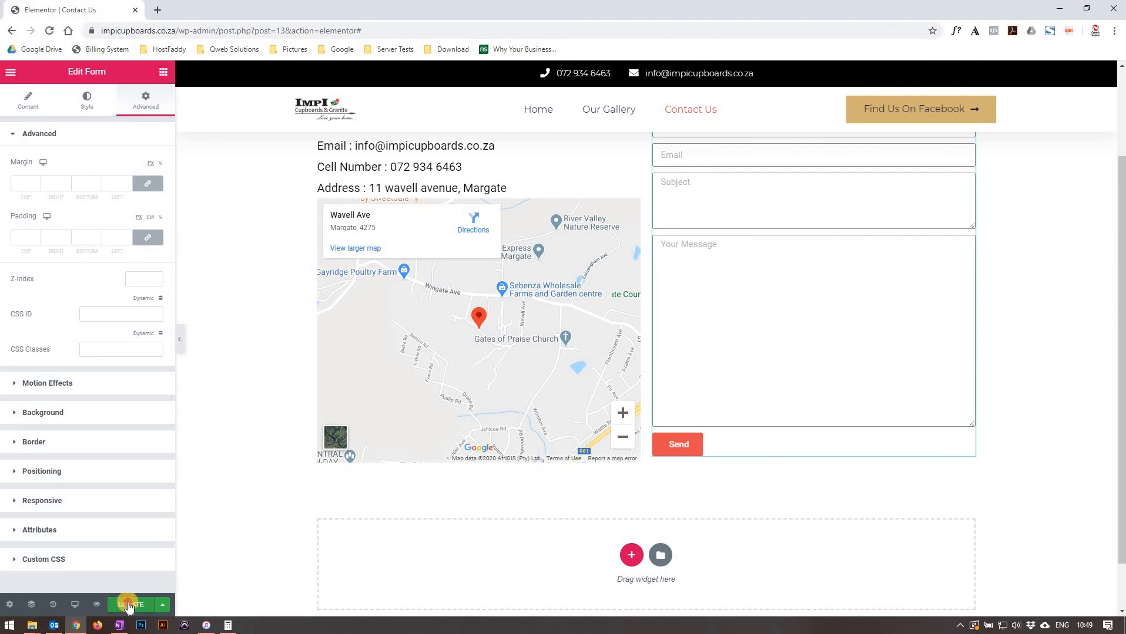